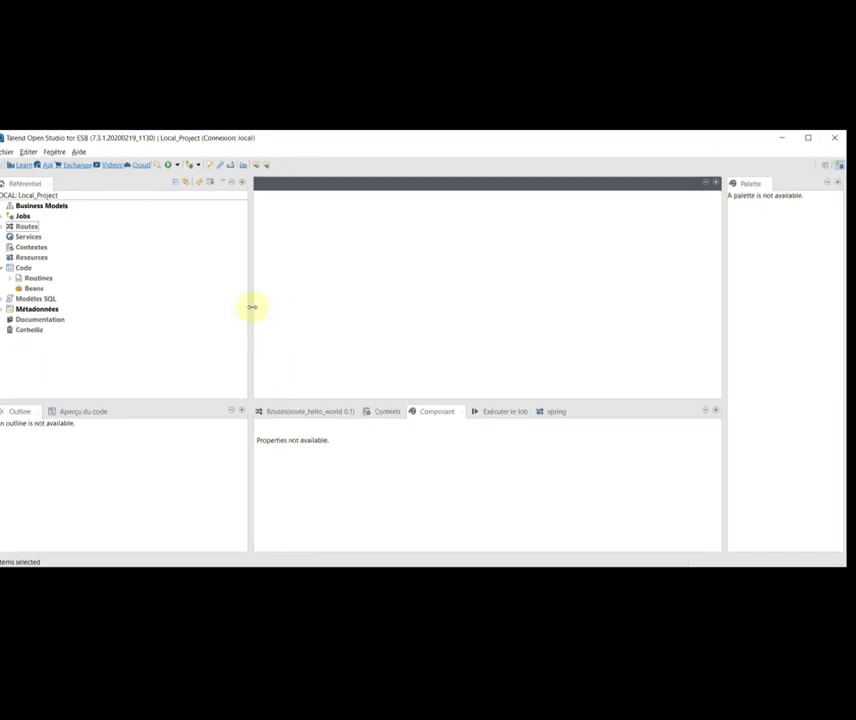
- Check the installed Java 8 runtime and its full path in the preferences, then apply
left_click(52, 152)
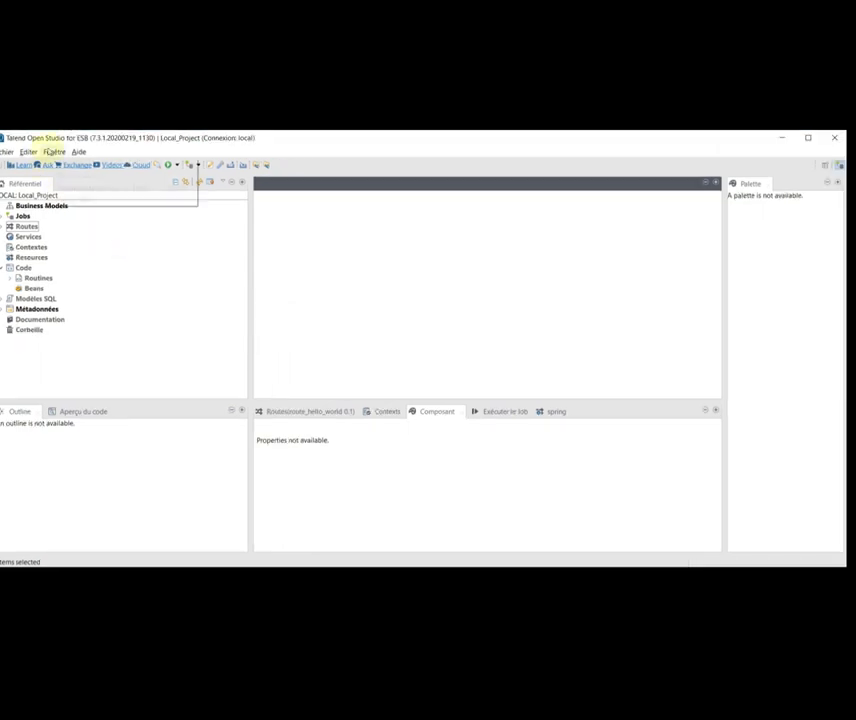
left_click(62, 200)
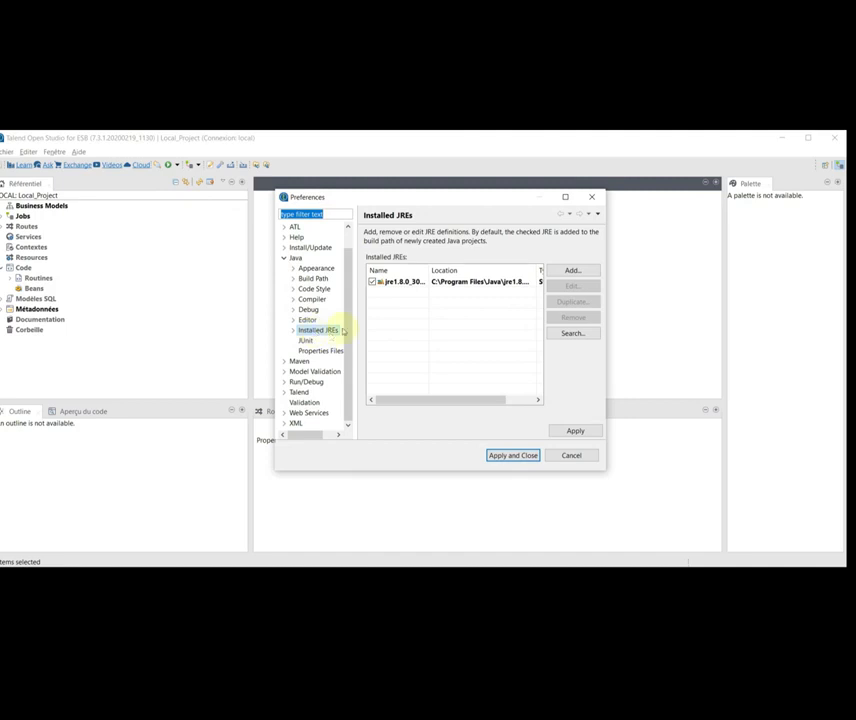
left_click(402, 284)
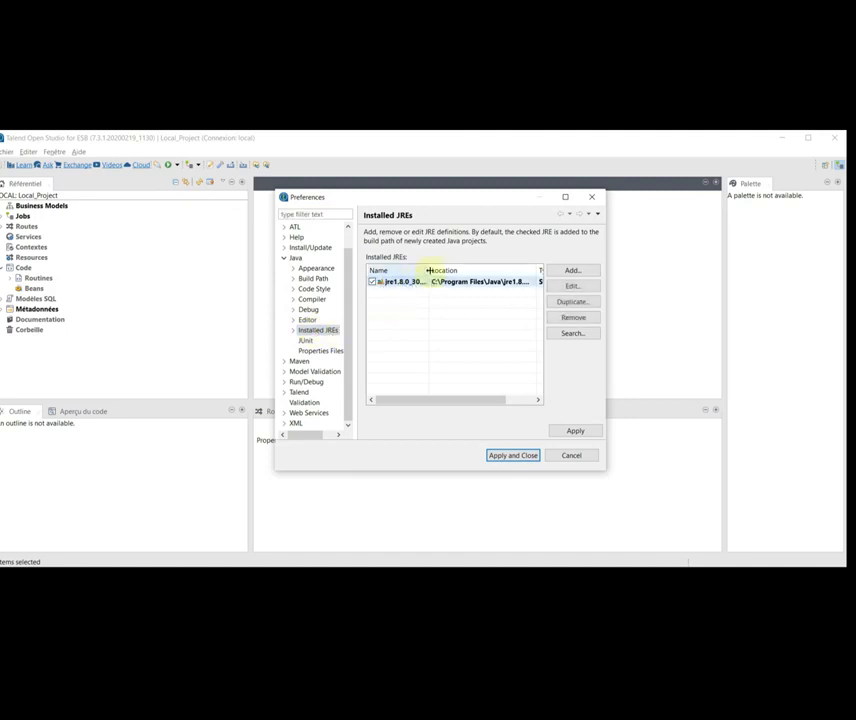
left_click_drag(429, 270, 434, 270)
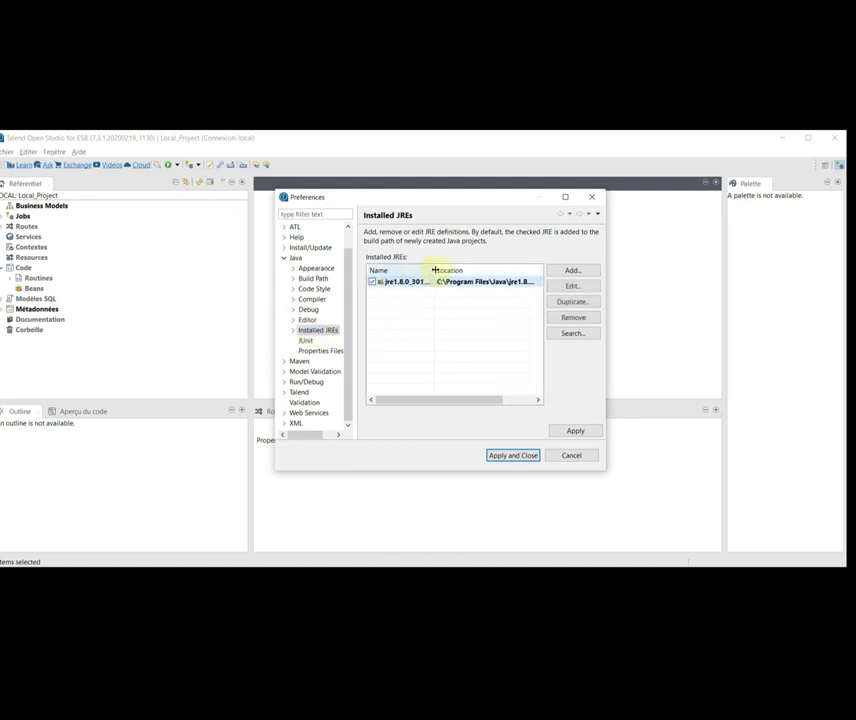
left_click(566, 197)
left_click_drag(250, 176, 320, 173)
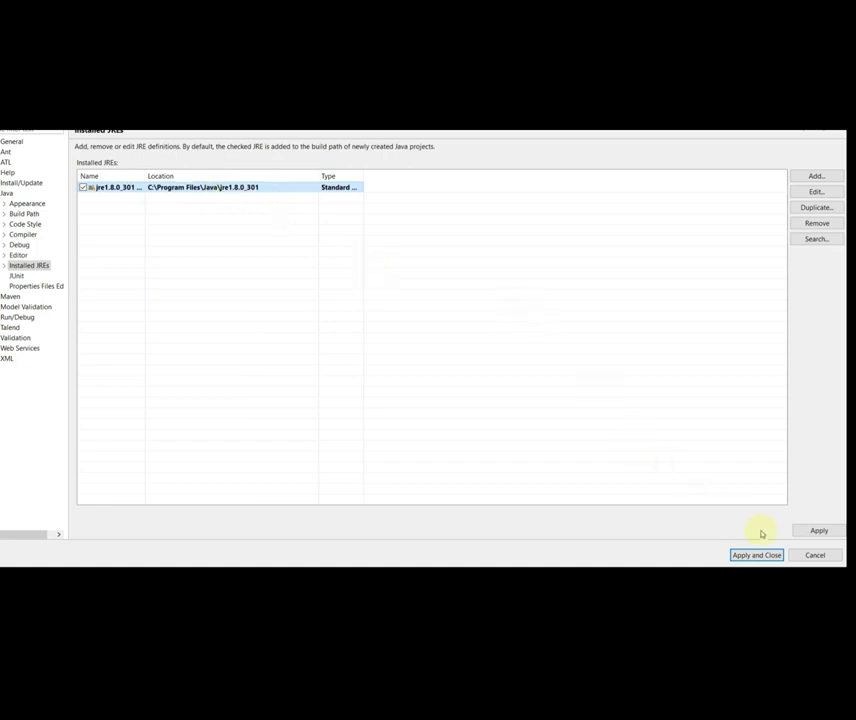
left_click(815, 555)
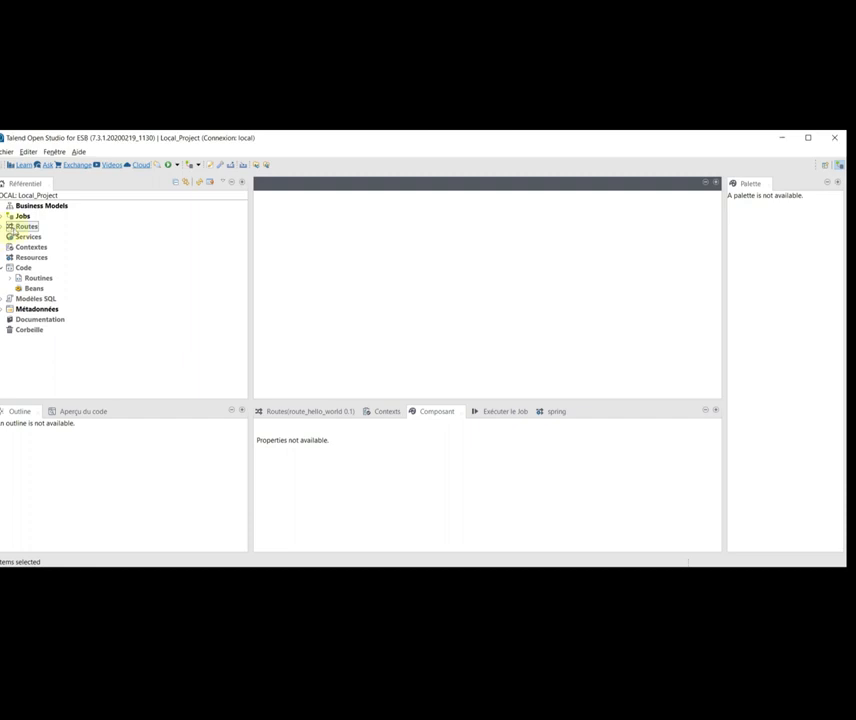
- Create a route named route_envoie_conso_message_activemq under the Routes folder
left_click(11, 229)
right_click(11, 229)
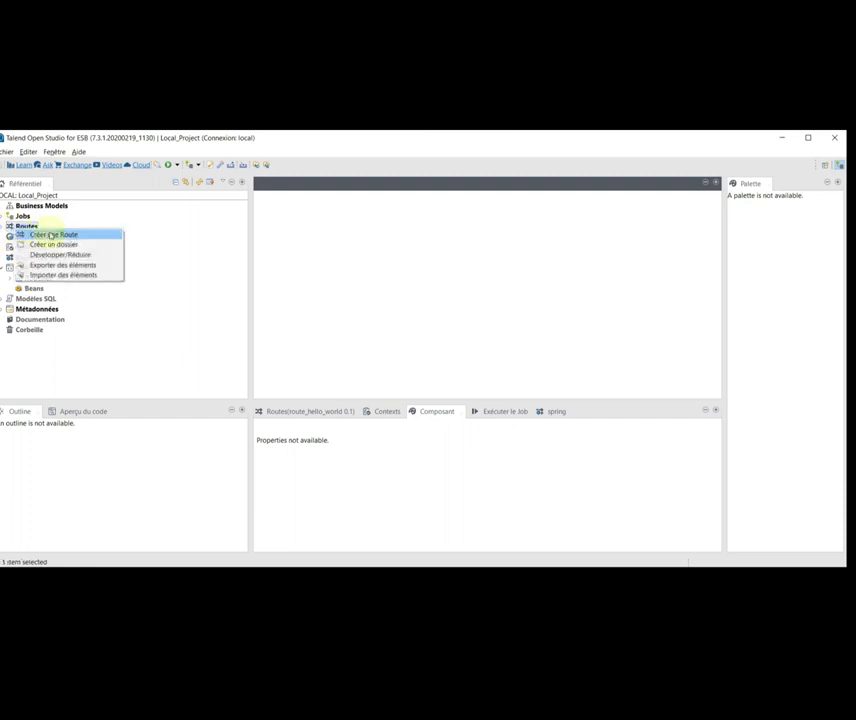
left_click(52, 235)
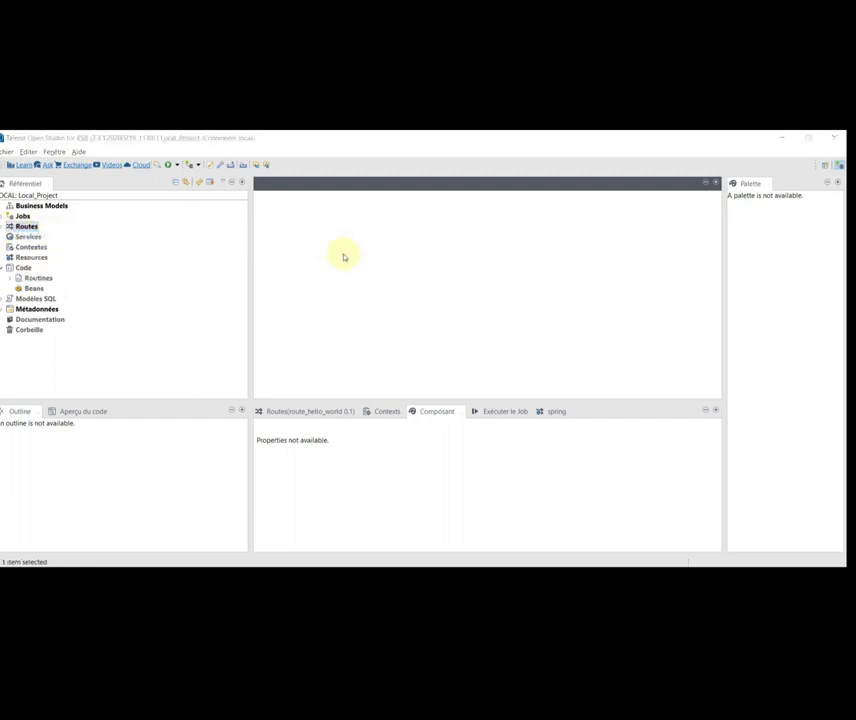
type("route_")
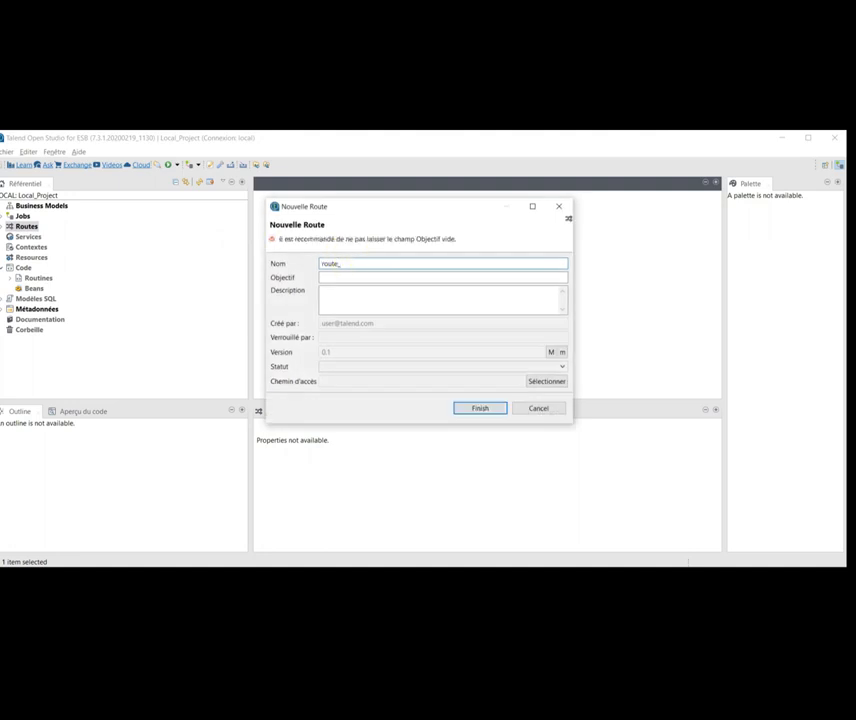
type("e")
type("nvoie_c")
type("onso_messag")
type("e_activem")
type("o")
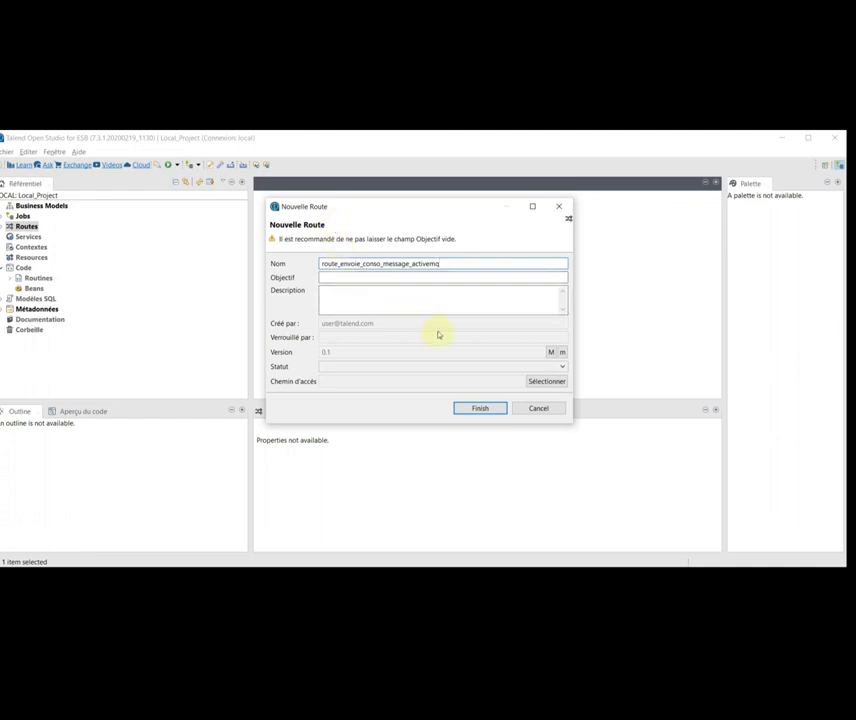
left_click(480, 409)
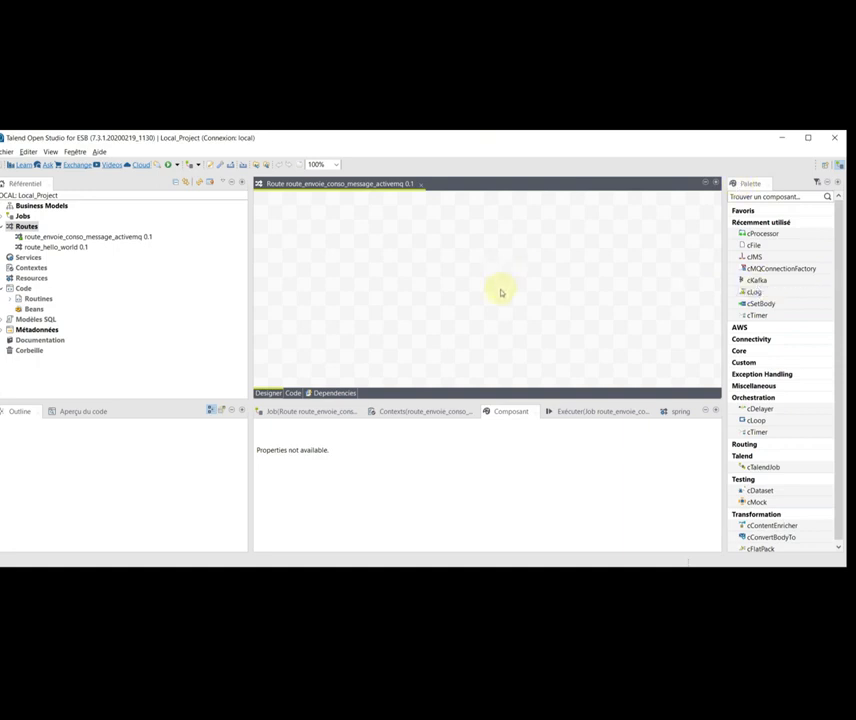
- Add cMQConnectionFactory and cFile components to the route canvas
type("cmqcon")
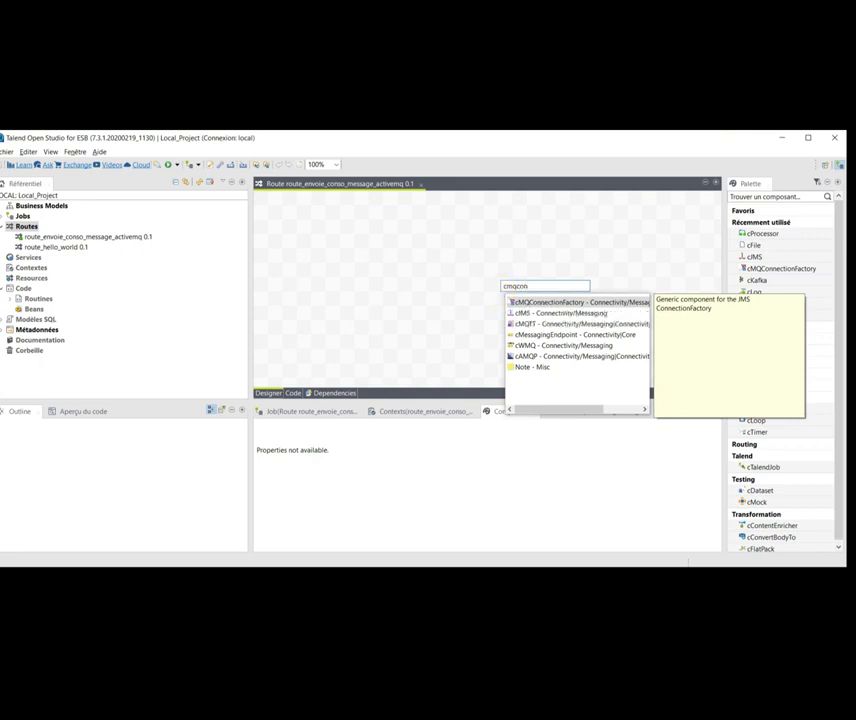
key("Return")
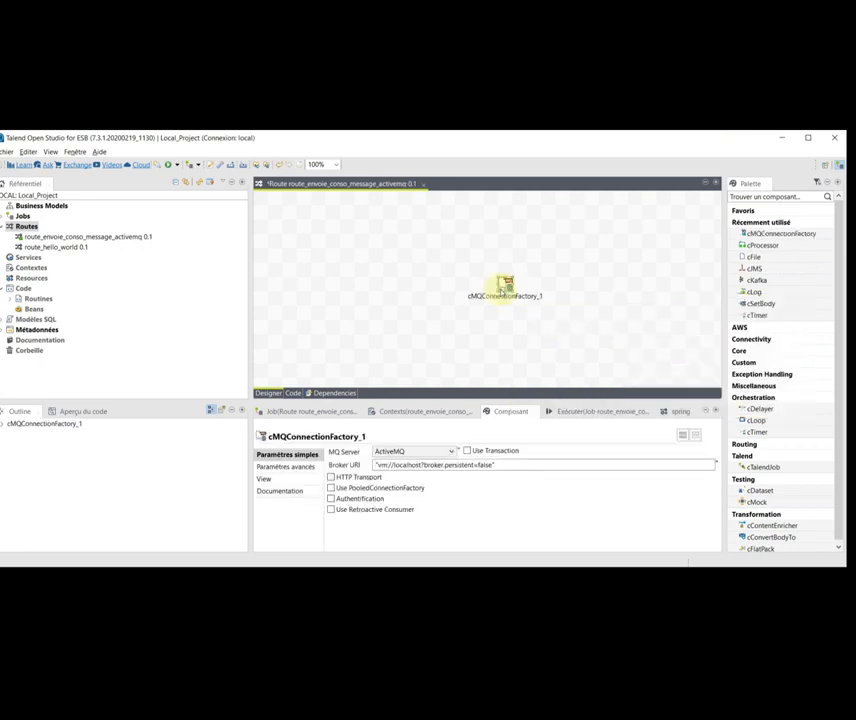
left_click(451, 324)
type("cFile")
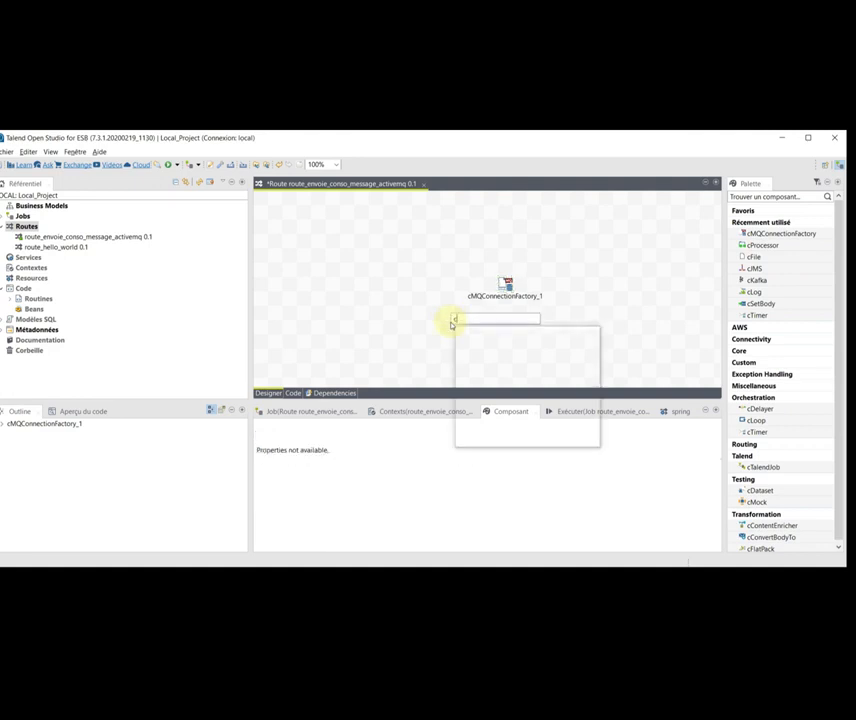
key("Return")
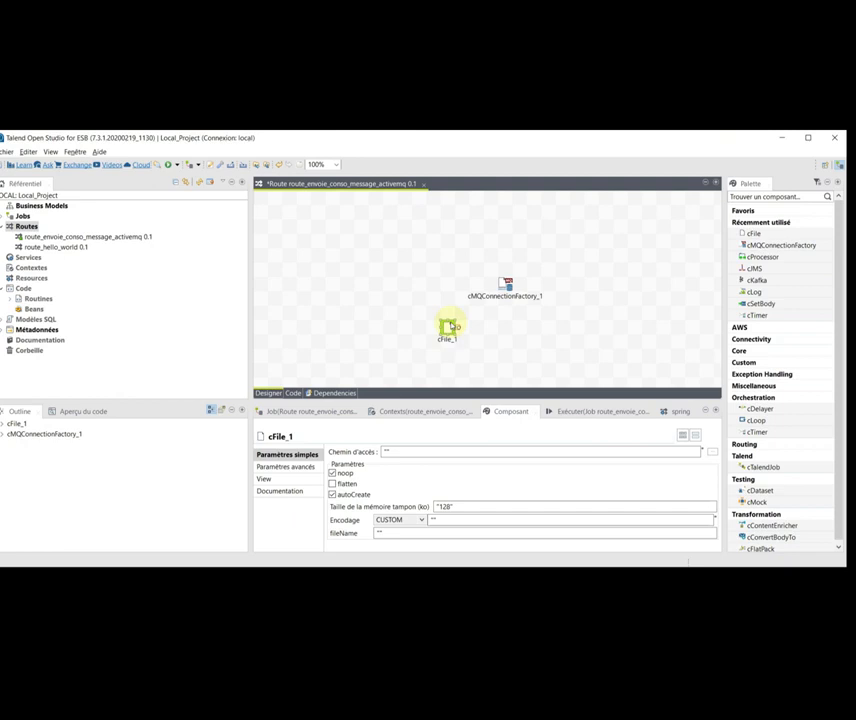
- Add two cJMS components, placing cJMS_2 below cFile_1
left_click(535, 337)
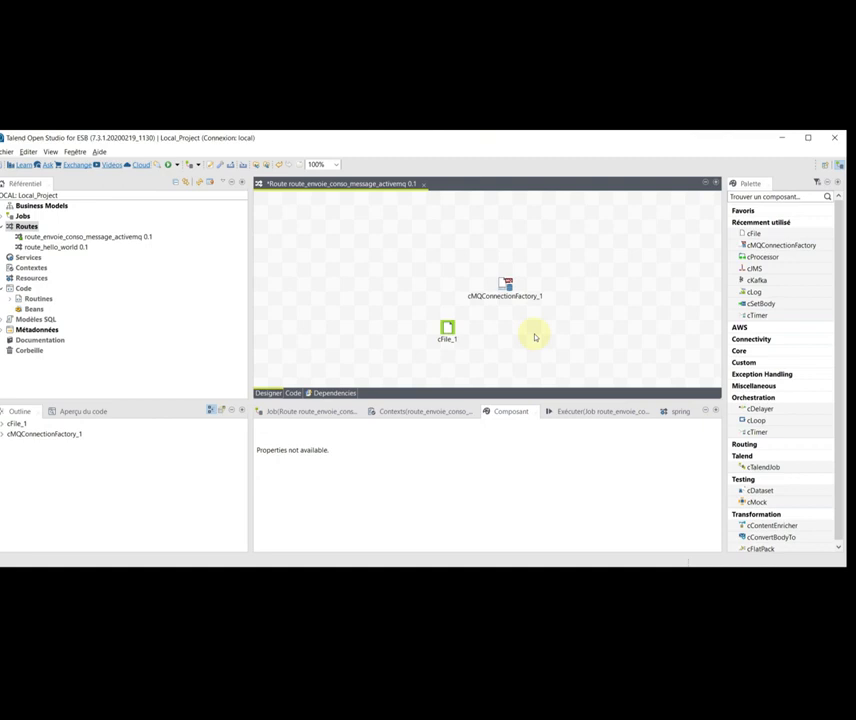
type("cjms")
key("Return")
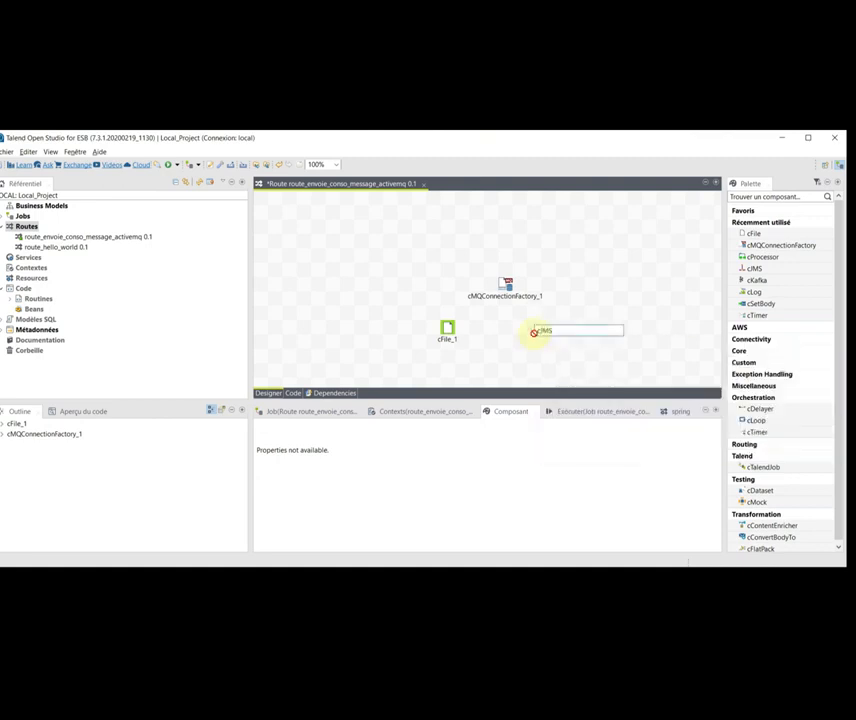
left_click(611, 358)
type("c")
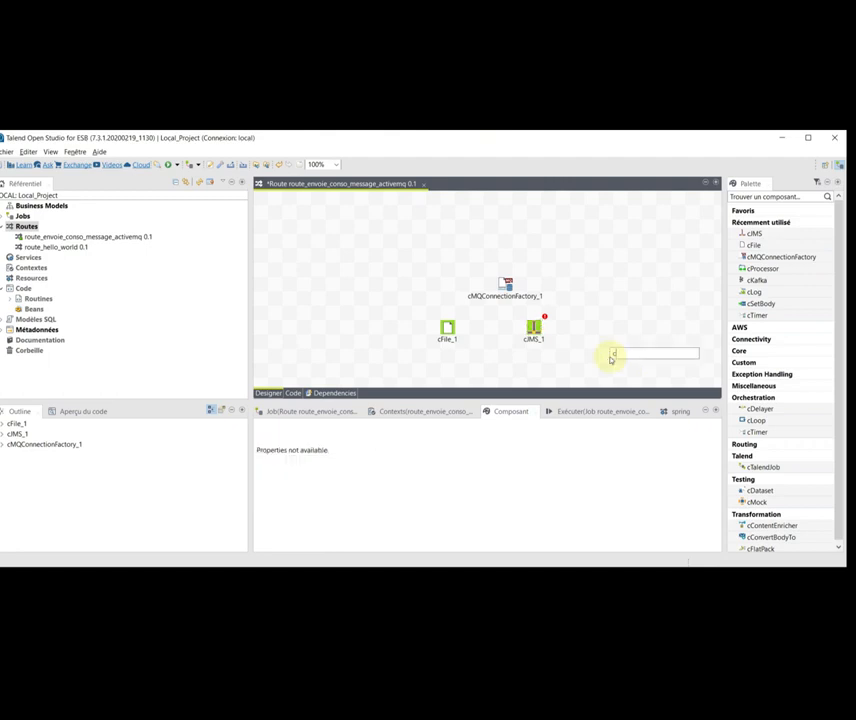
key("Return")
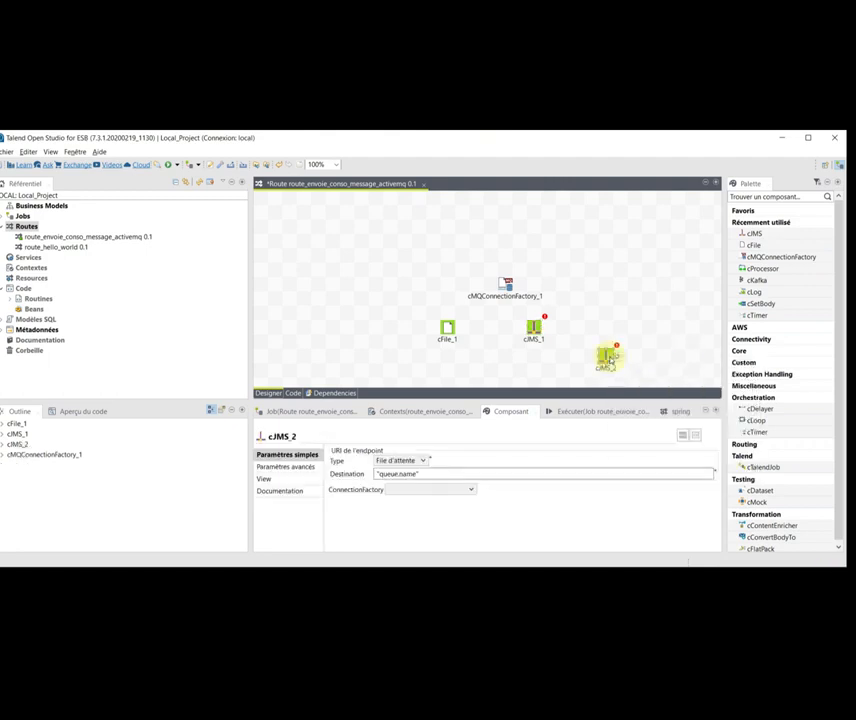
left_click_drag(610, 364, 450, 367)
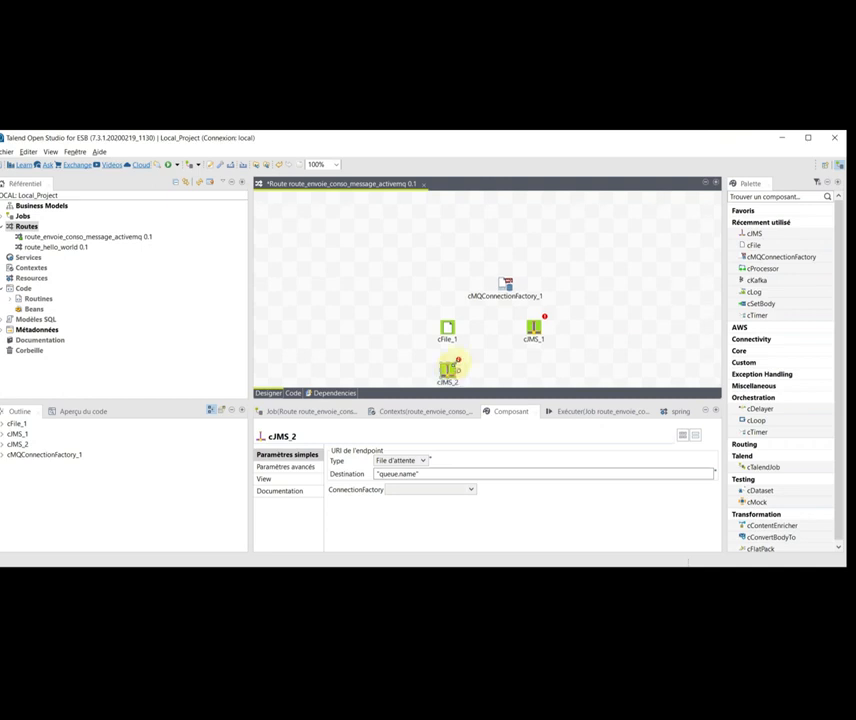
- Add a cProcessor component to the route
left_click(527, 366)
type("c")
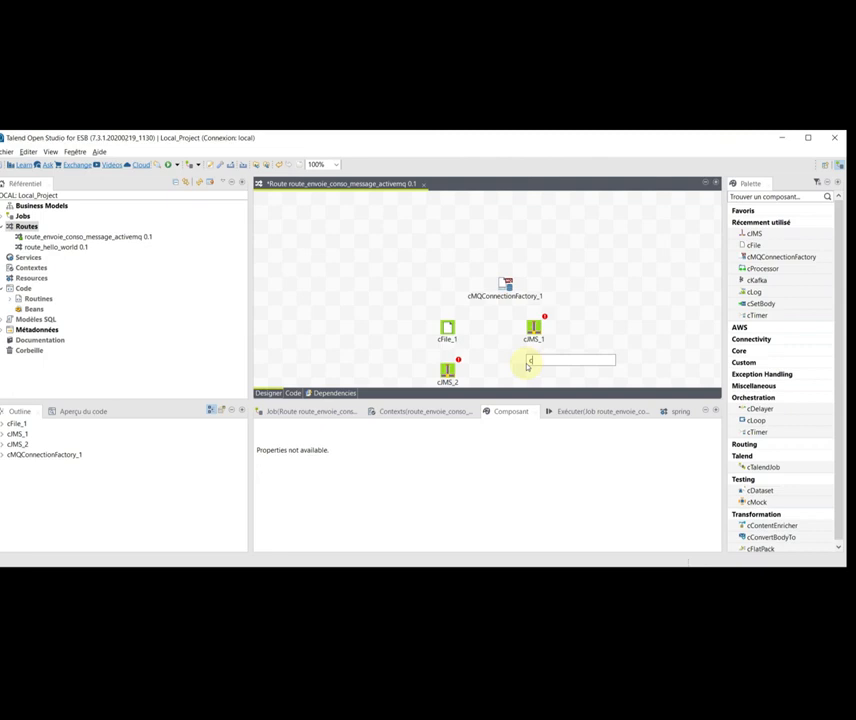
type("pro")
key("Return")
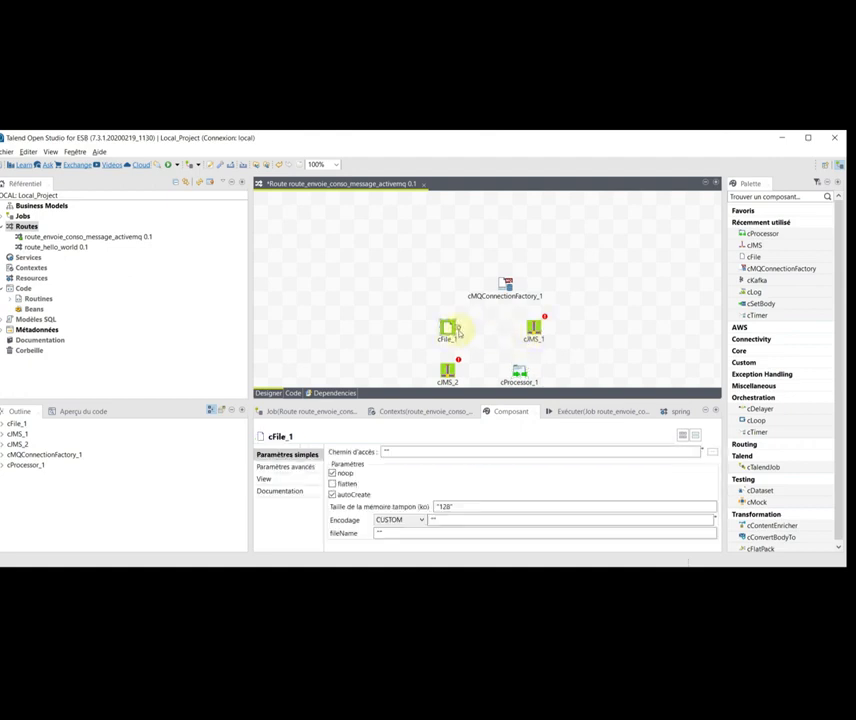
- Link cFile_1 to cJMS_1 with a Route connection
right_click(450, 328)
mouse_move(470, 334)
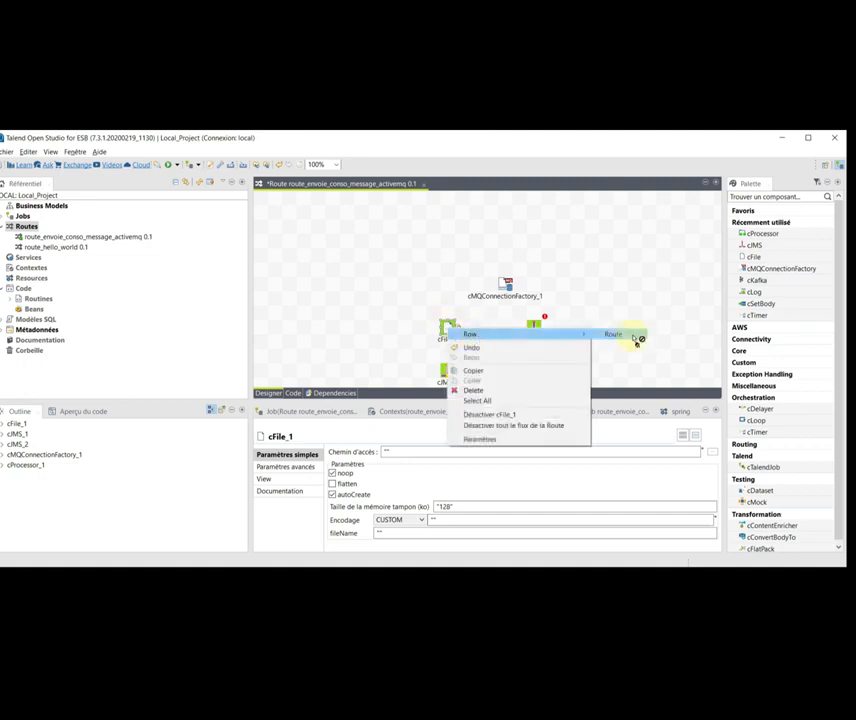
left_click(638, 336)
left_click(532, 327)
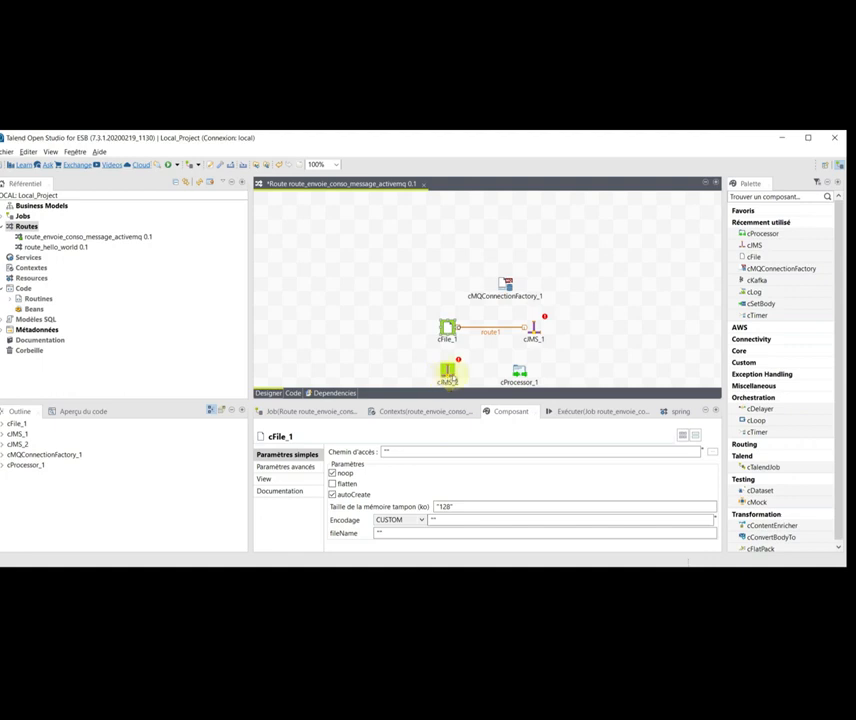
- Link cJMS_2 to cProcessor_1 with a Route connection
left_click(450, 376)
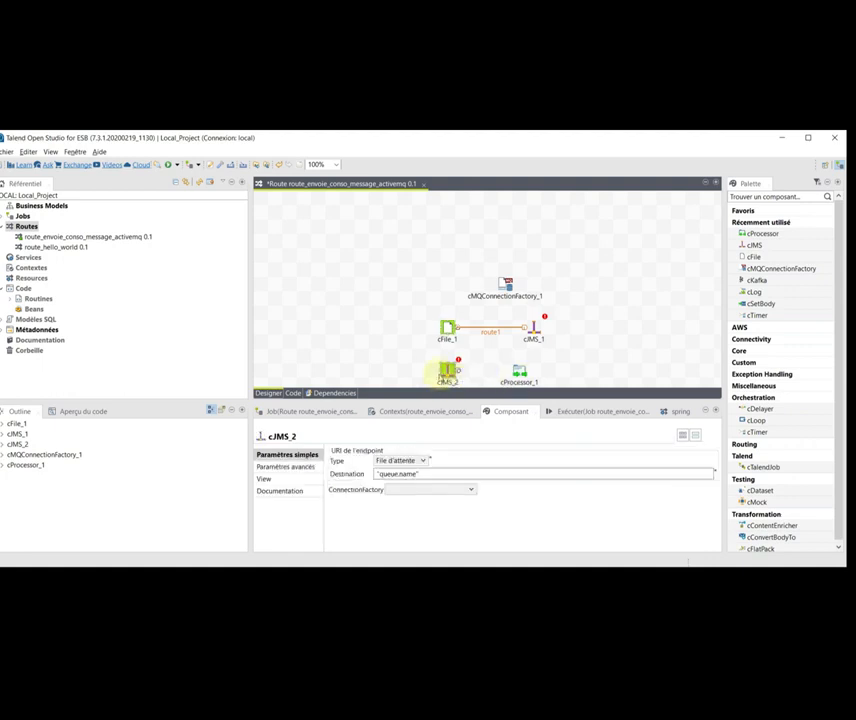
right_click(450, 375)
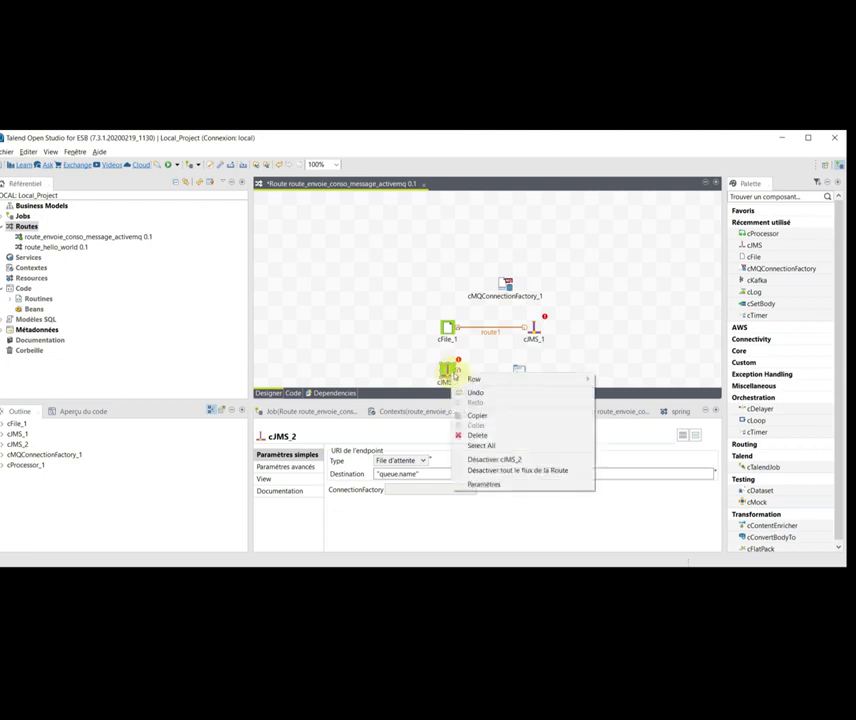
left_click(620, 378)
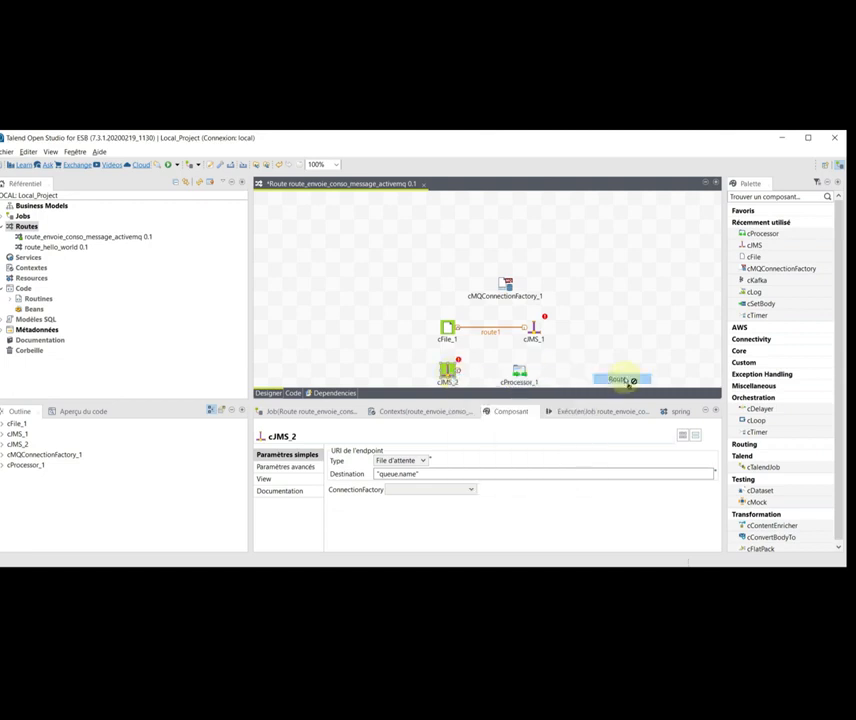
left_click(522, 380)
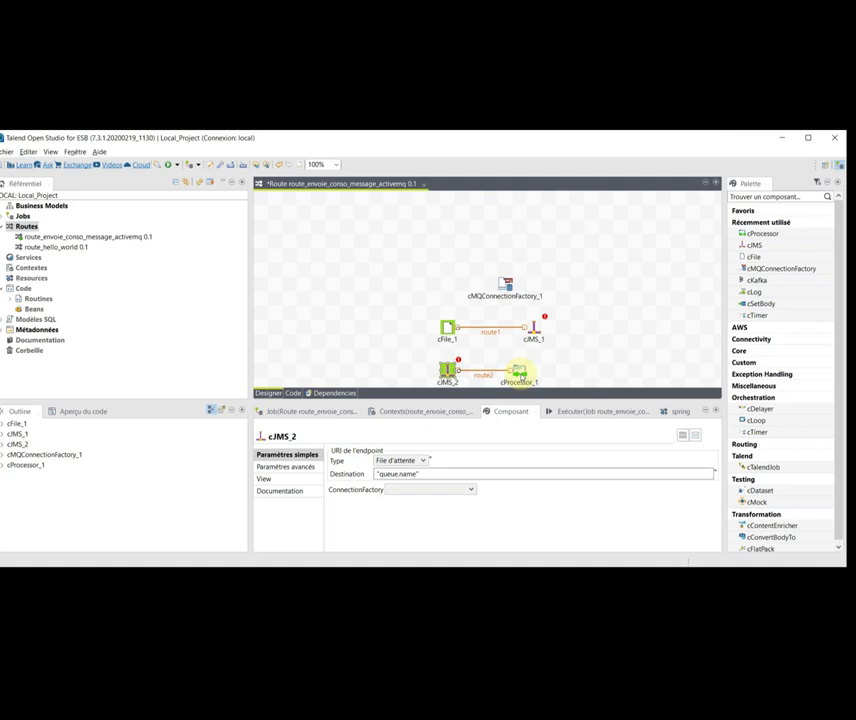
left_click_drag(499, 403, 501, 425)
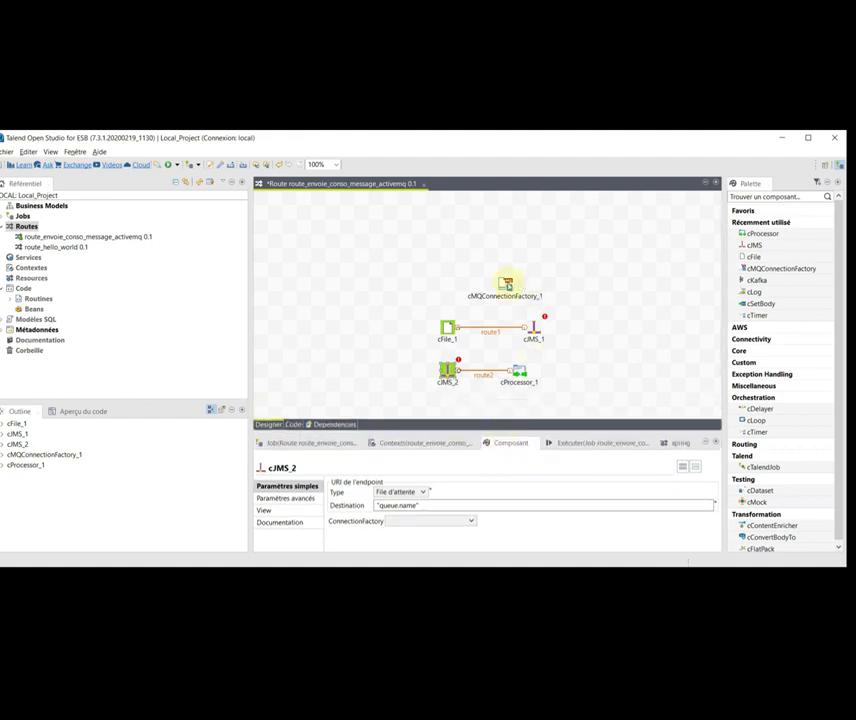
left_click(507, 285)
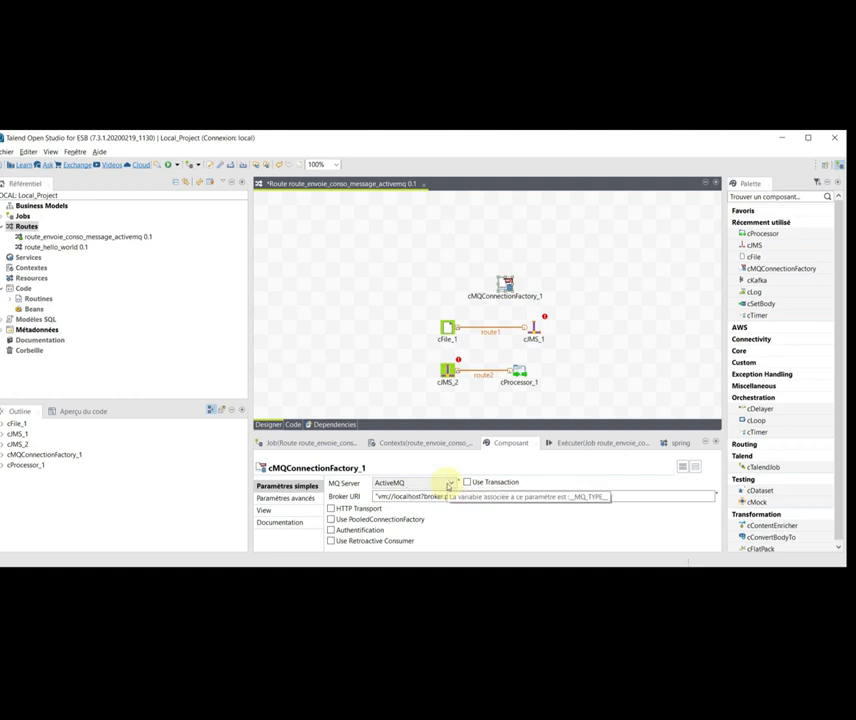
- Keep ActiveMQ, set Broker URI to "tcp://localhost:61616" and enable authentication with credentials
left_click(450, 483)
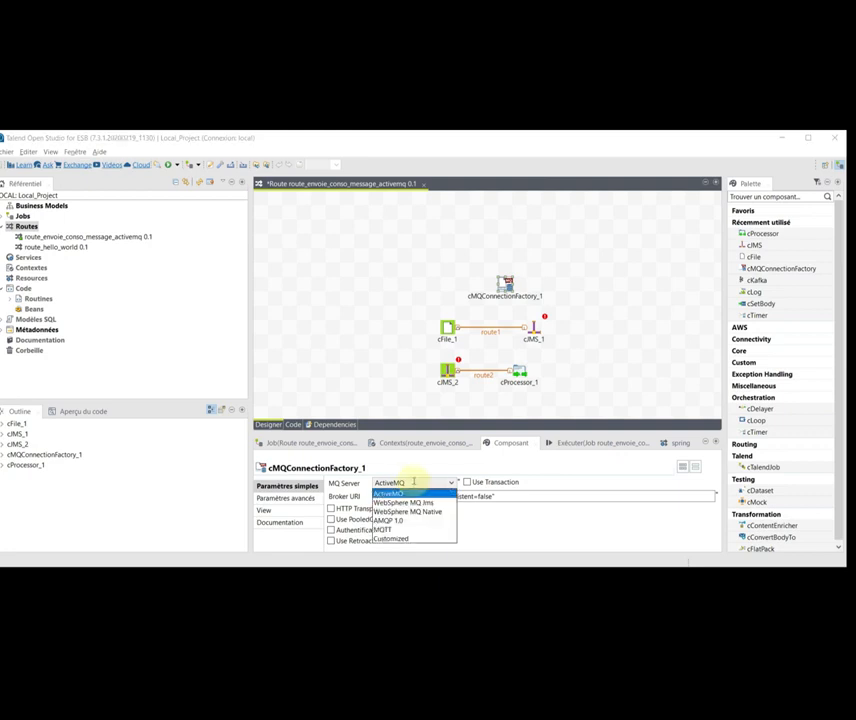
left_click(501, 497)
left_click_drag(501, 497, 352, 493)
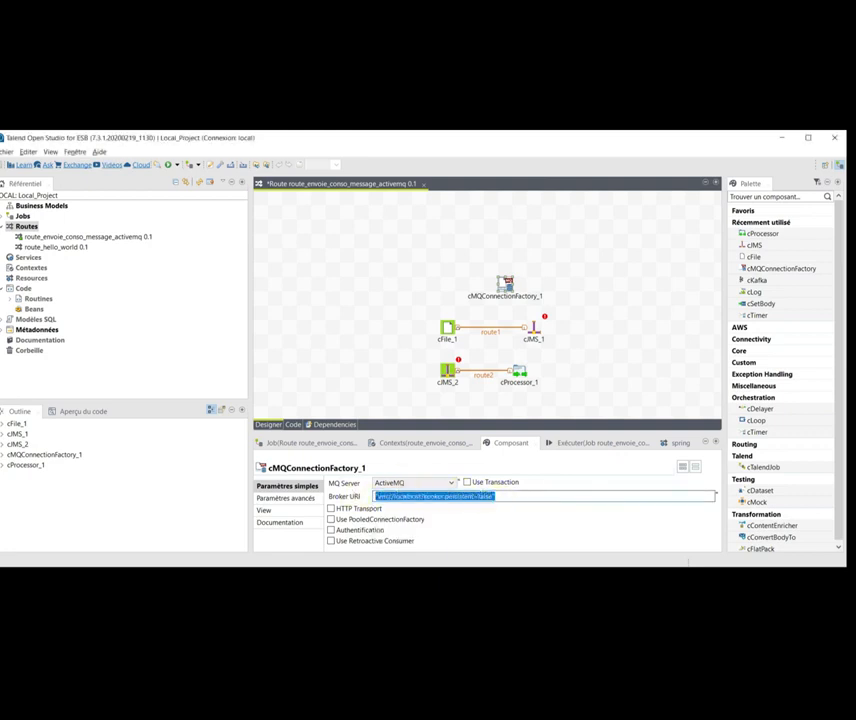
type("\"")
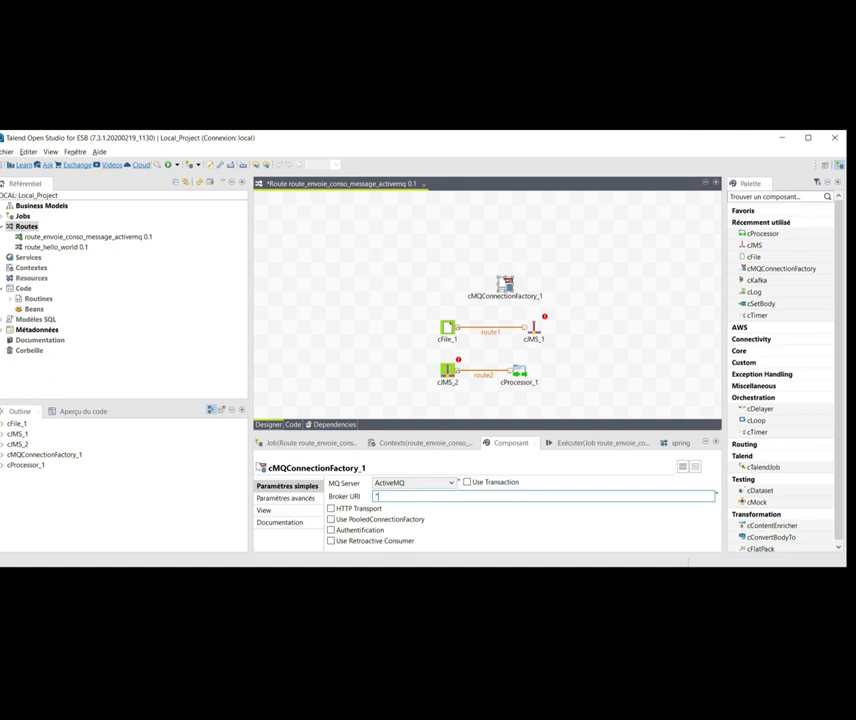
type("tcp://localhost:61616\"")
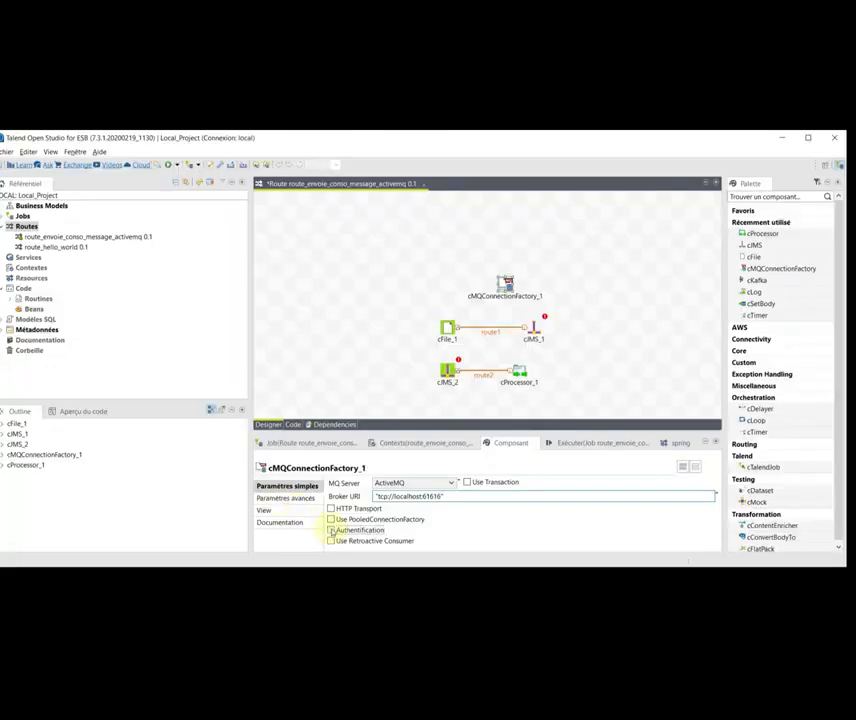
left_click(331, 530)
mouse_move(388, 430)
left_mouse_down()
mouse_move(389, 403)
mouse_move(389, 414)
left_mouse_up()
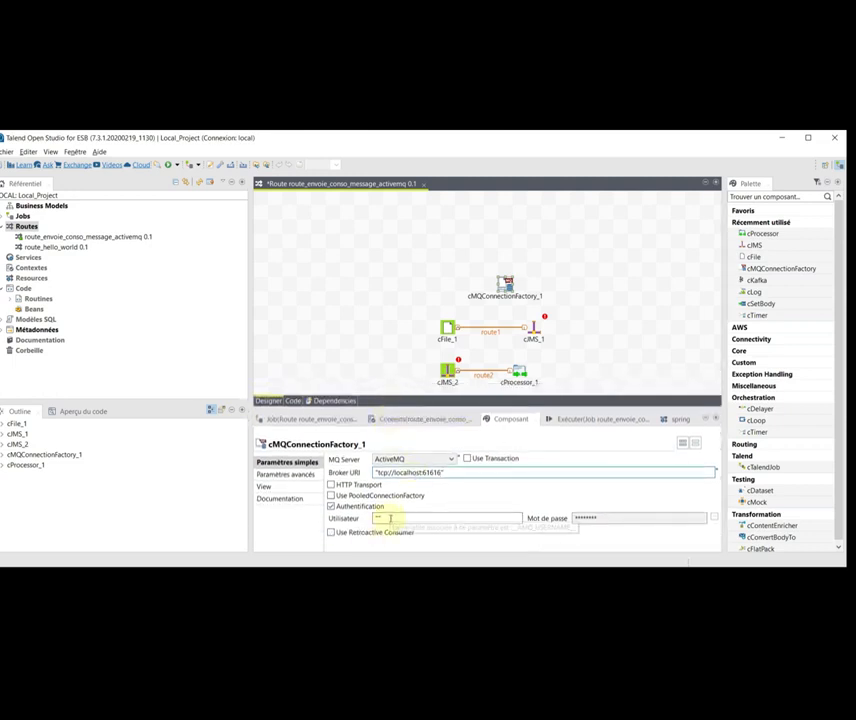
left_click_drag(390, 518, 373, 519)
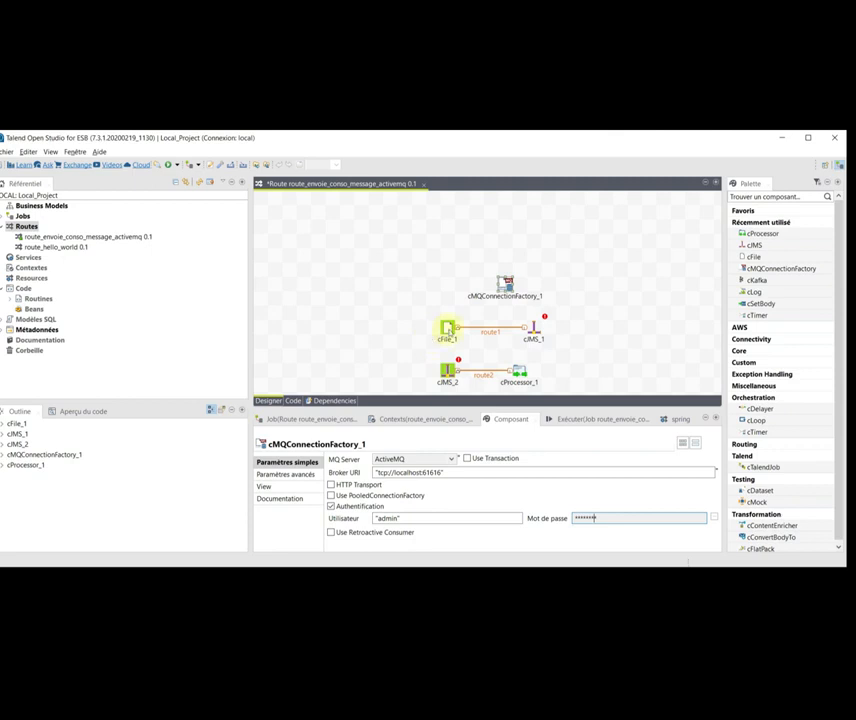
- Start editing cFile_1's path and bring up the OneDrive folder in File Explorer
left_click(448, 332)
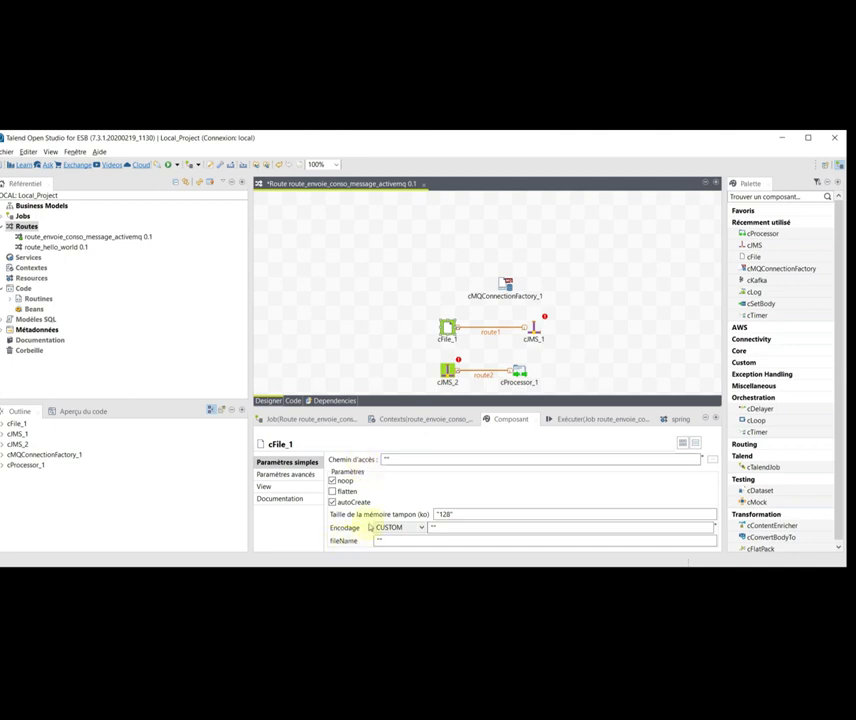
left_click(396, 459)
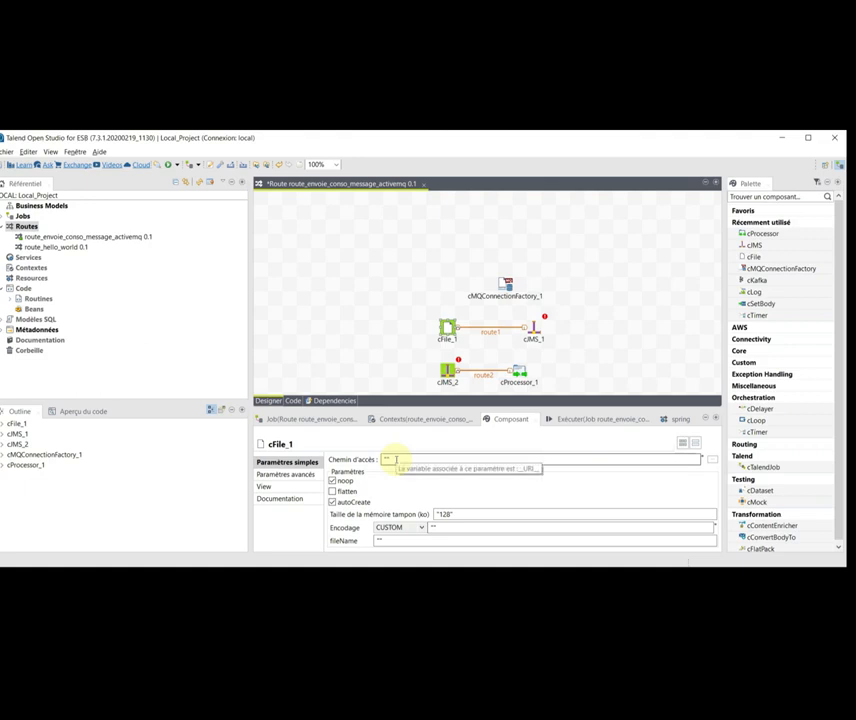
key("alt+Tab")
key("alt+Tab")
key("alt+Tab")
key("alt+Tab")
left_click(250, 224)
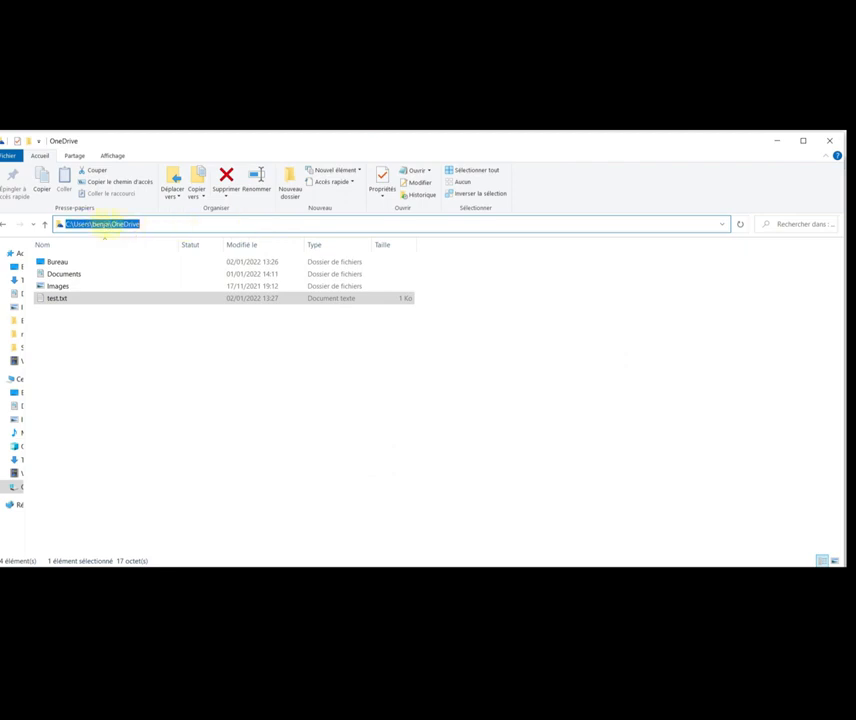
- Copy the OneDrive folder path containing test.txt into cFile_1's path
left_click(56, 301)
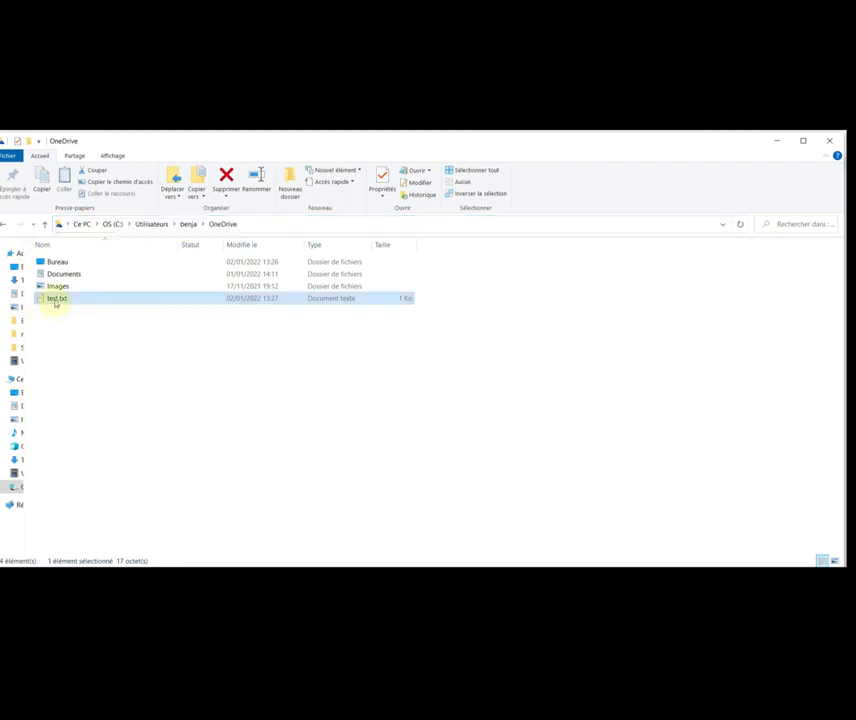
left_click(248, 226)
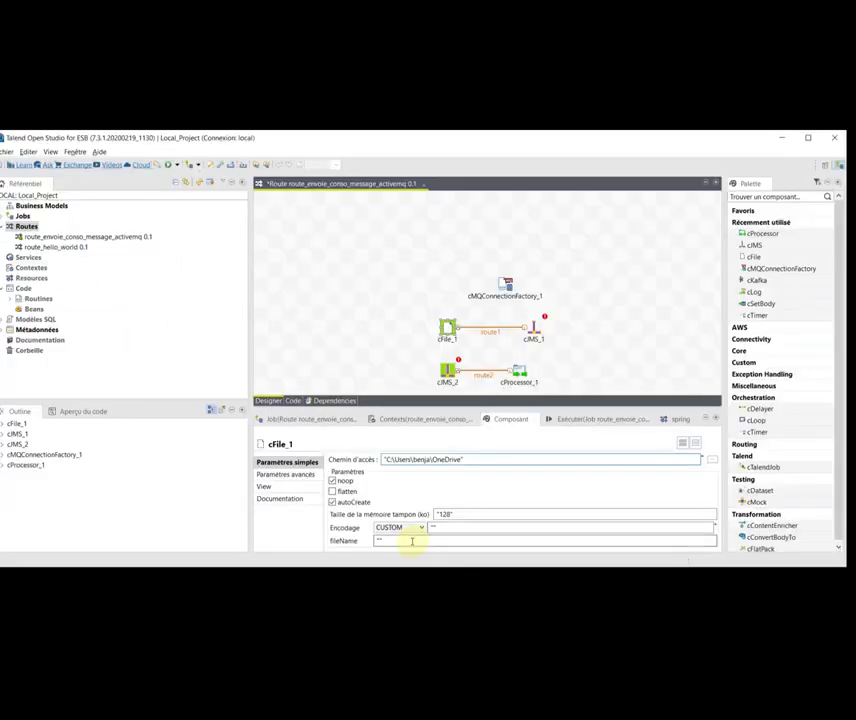
left_click(411, 540)
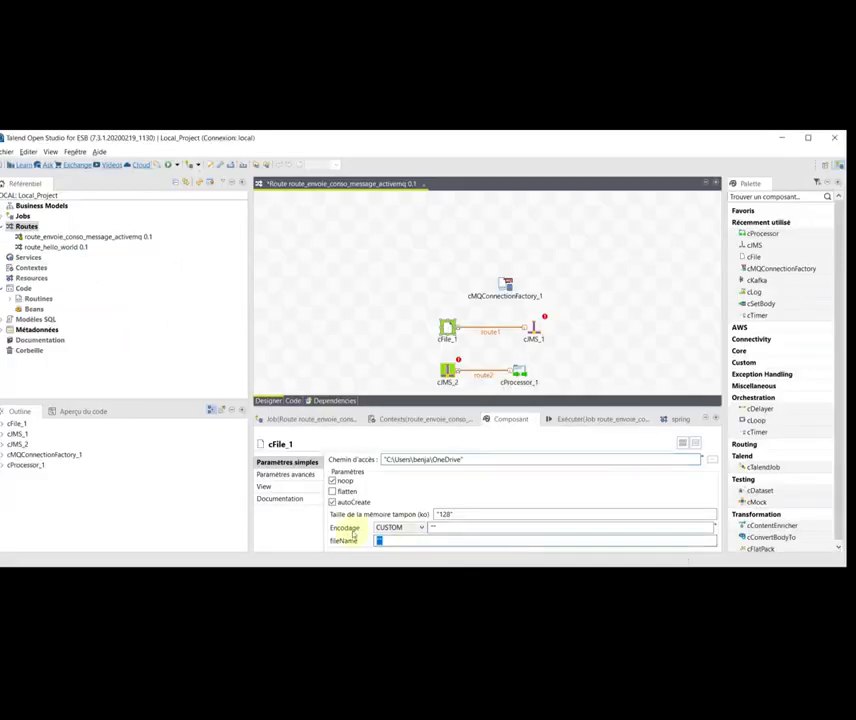
- Set cFile_1's file name to "test.txt" and keep cJMS_1's destination type as queue
type("\"test.txt\"")
left_click(536, 331)
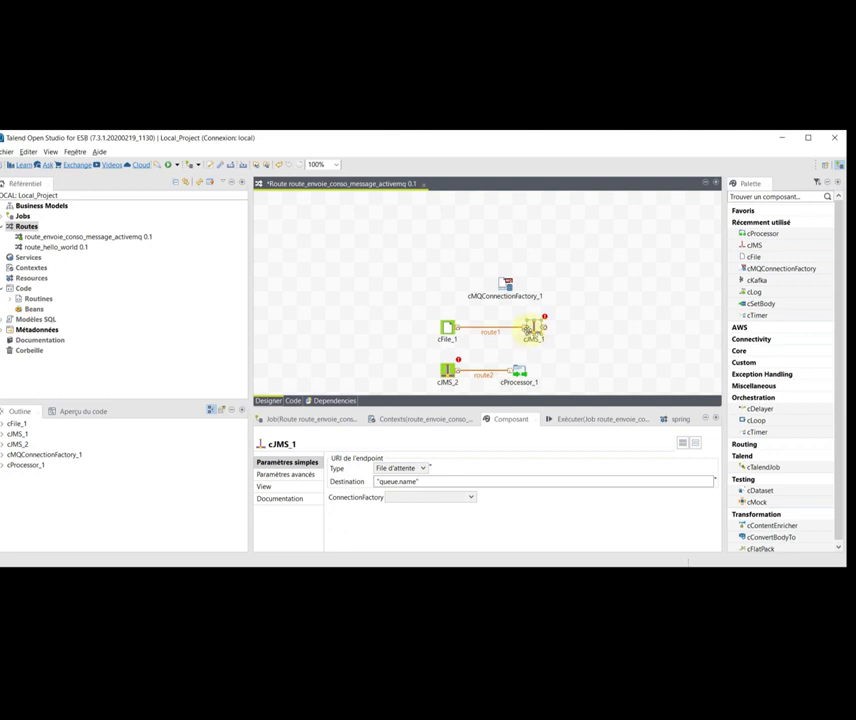
left_click(424, 469)
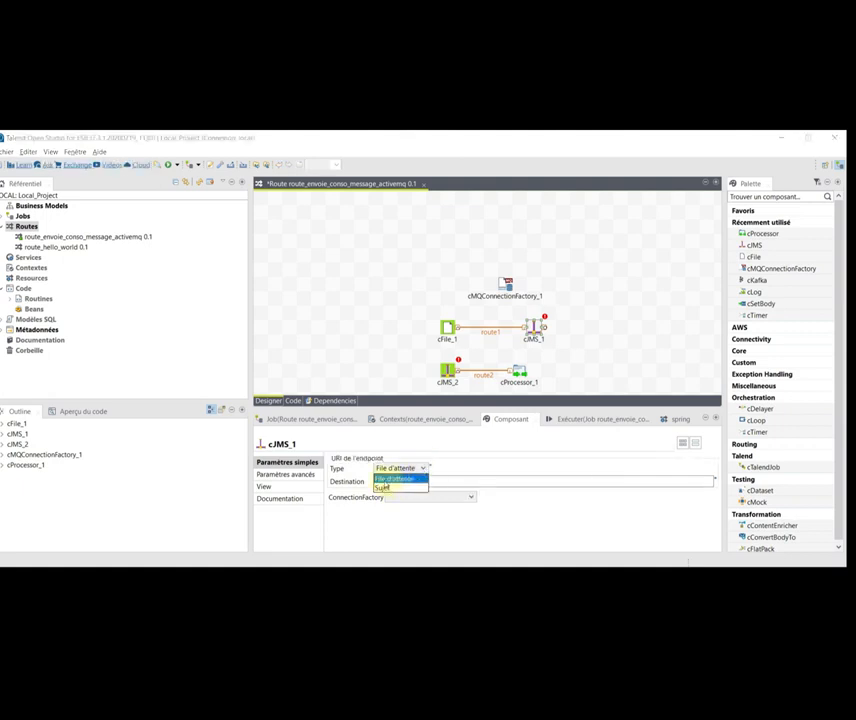
left_click(410, 480)
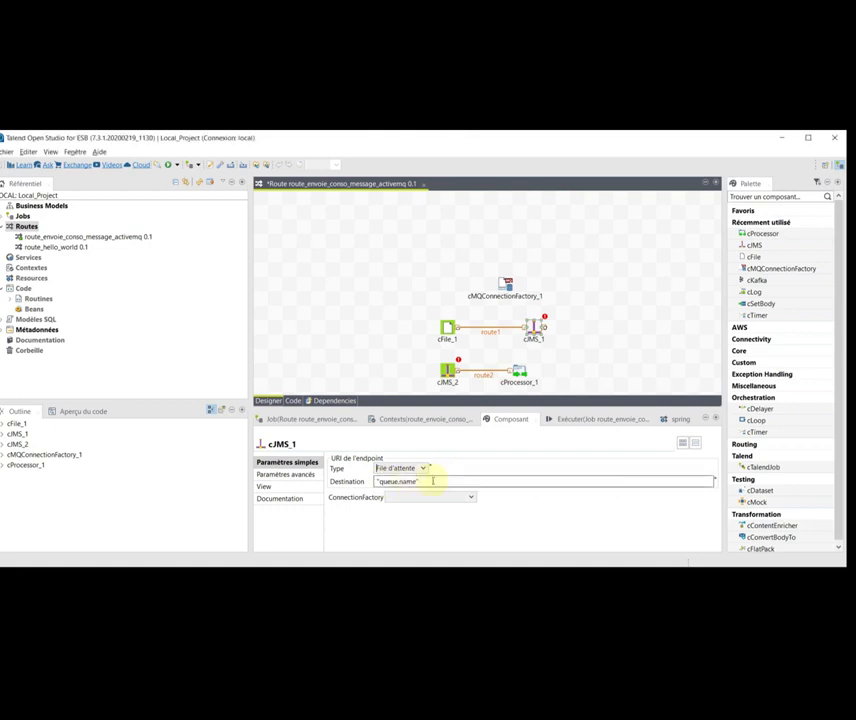
- Set cJMS_1's destination to "hello" with cMQConnectionFactory_1 as connection factory
left_click_drag(432, 481, 367, 484)
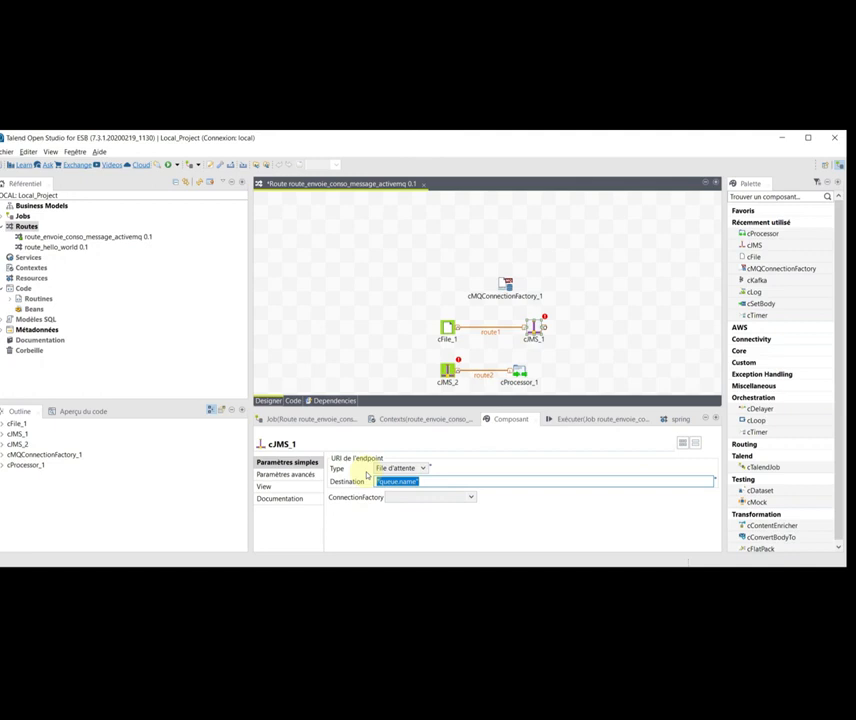
type("\"hello\"")
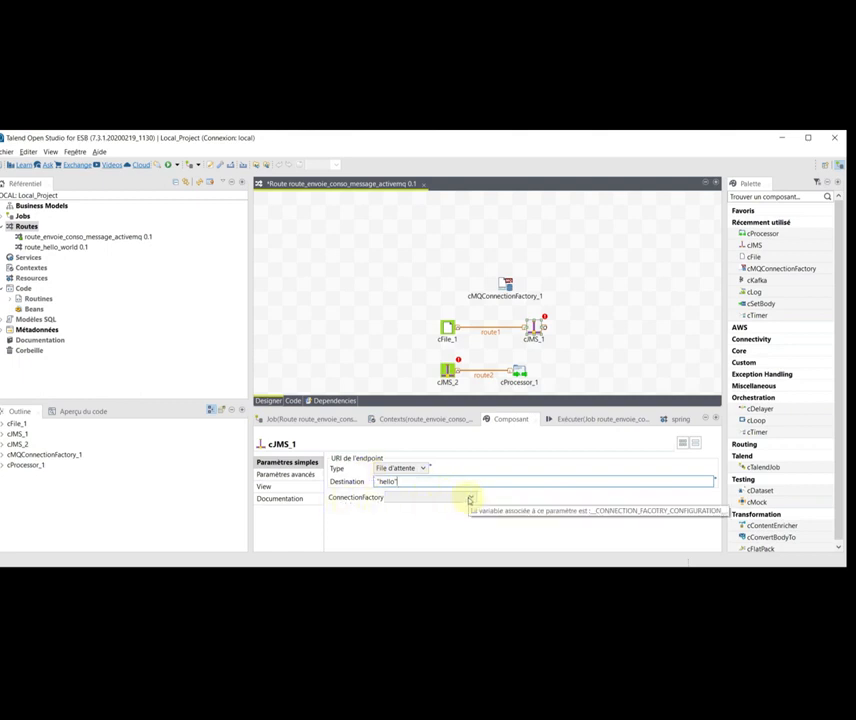
left_click(470, 500)
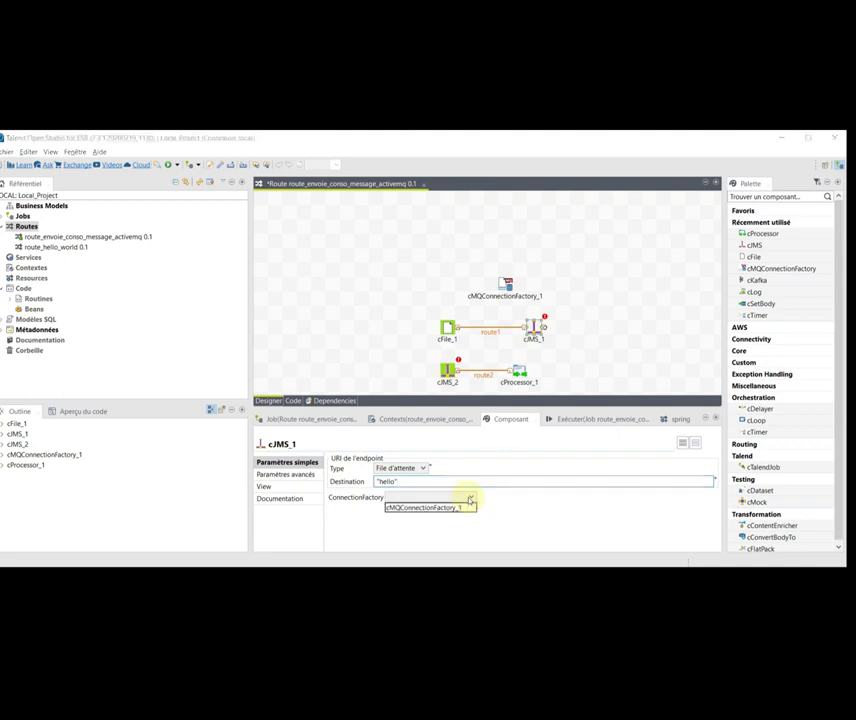
left_click(404, 508)
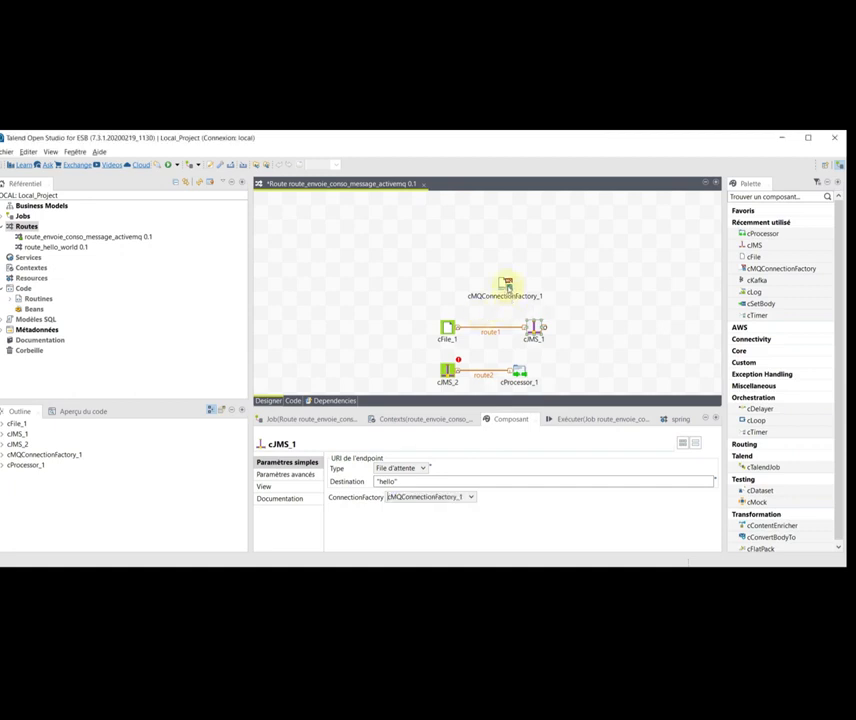
left_click(506, 284)
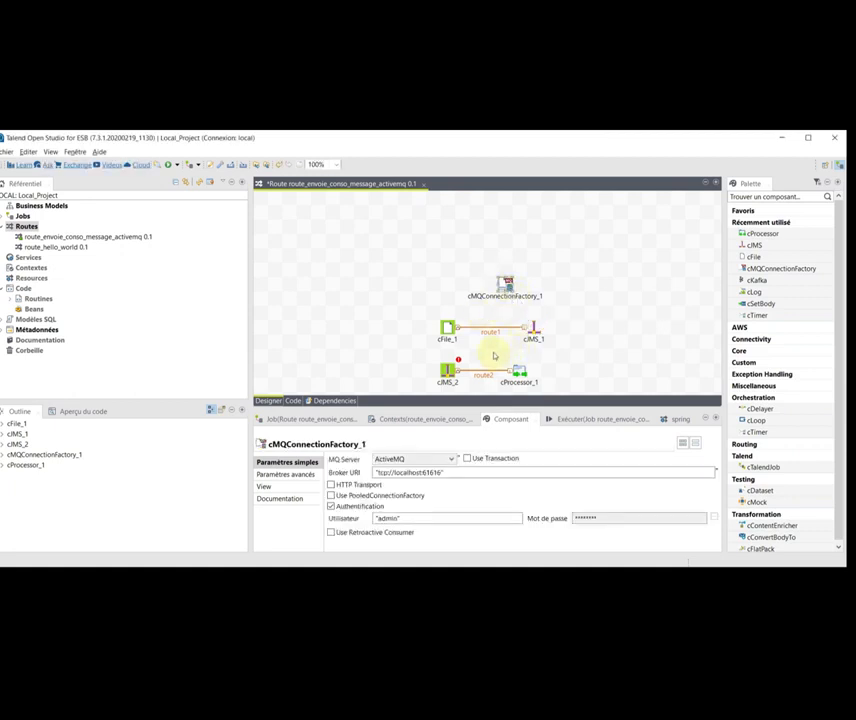
left_click(447, 369)
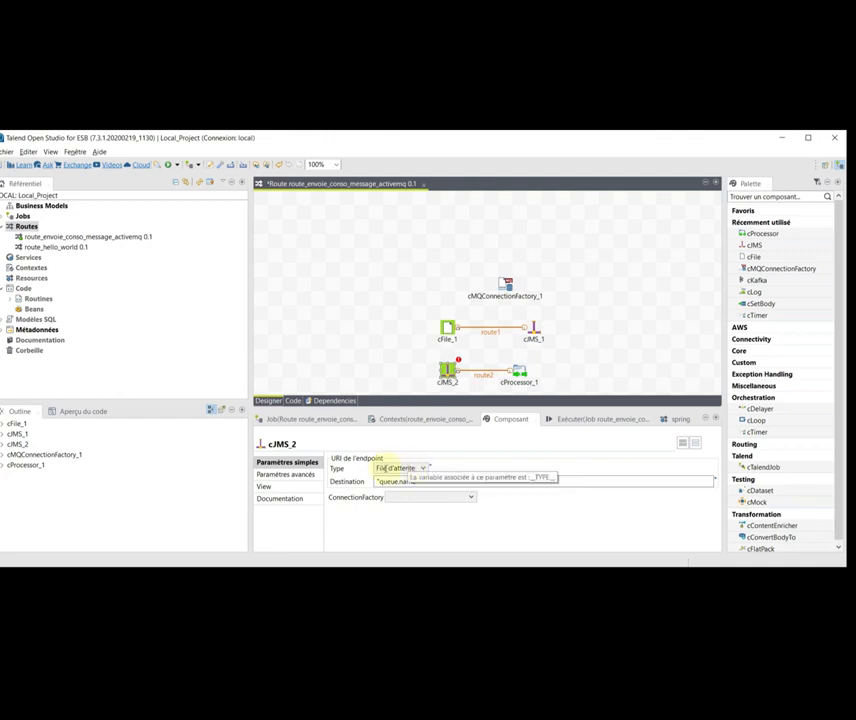
- Set cJMS_2's destination to "hello" and its connection factory to cMQConnectionFactory_1
left_click(413, 481)
key("ctrl+a")
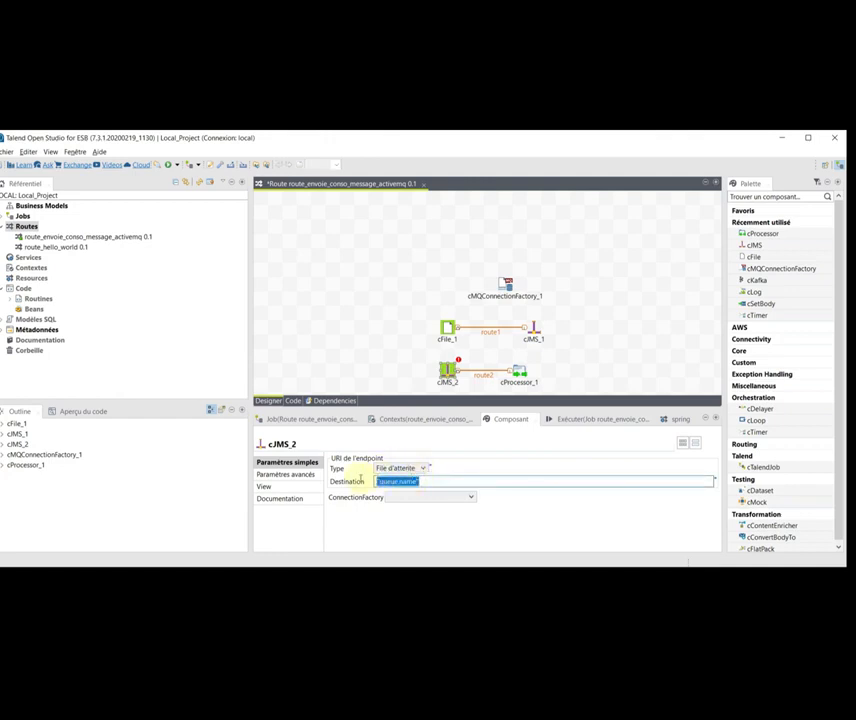
type("\"hello")
left_click(472, 500)
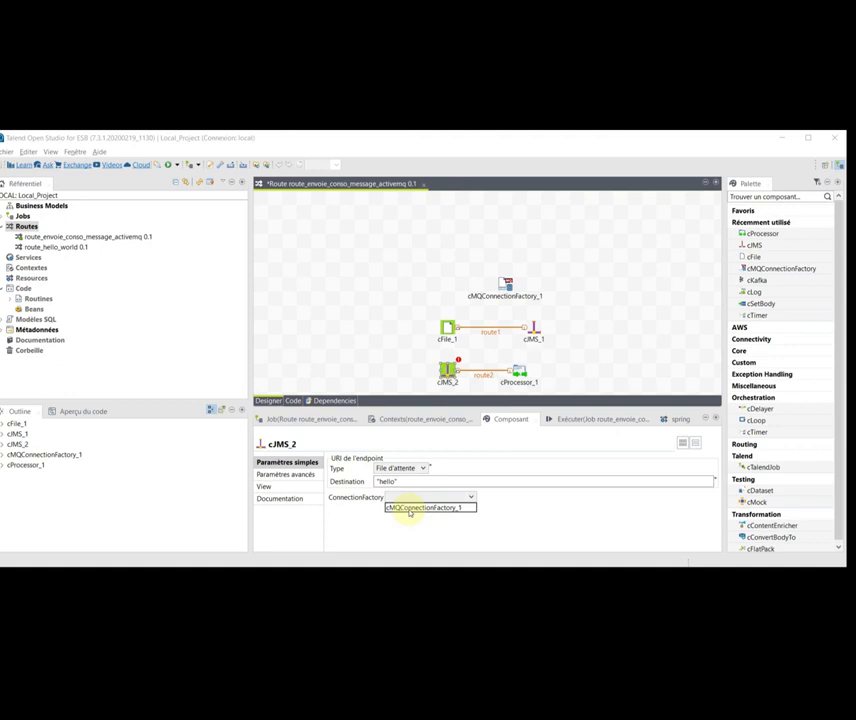
left_click(409, 510)
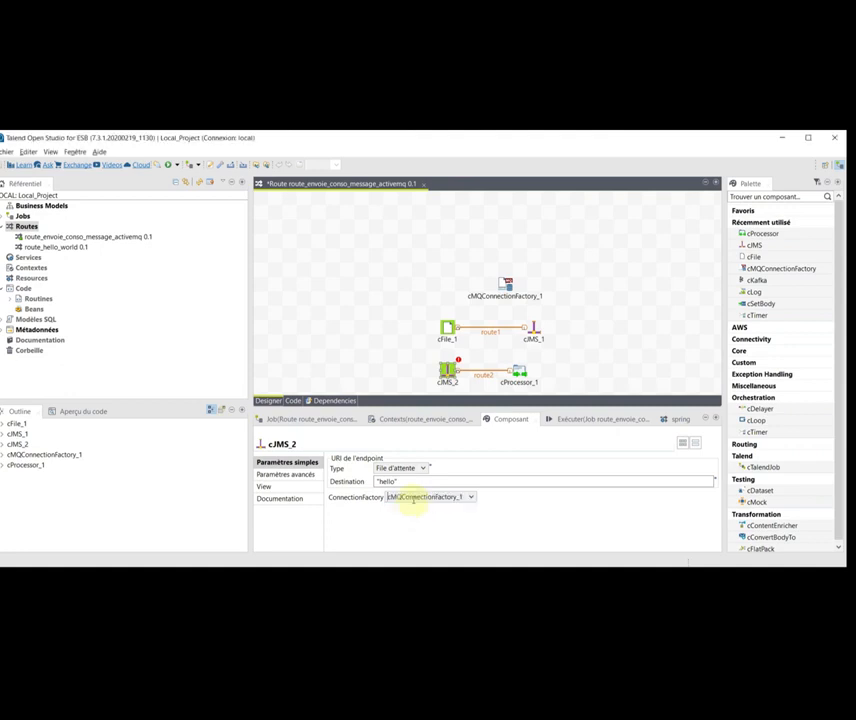
left_click(507, 285)
left_click(485, 375)
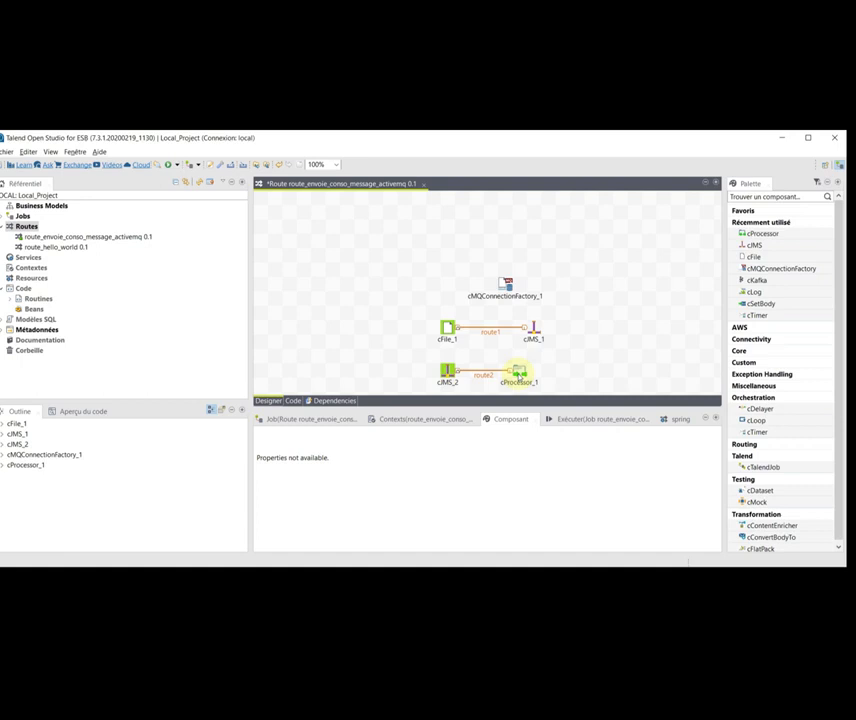
- Inspect cProcessor_1's print statement using the CamelFileName header, then switch to PowerShell
left_click(516, 375)
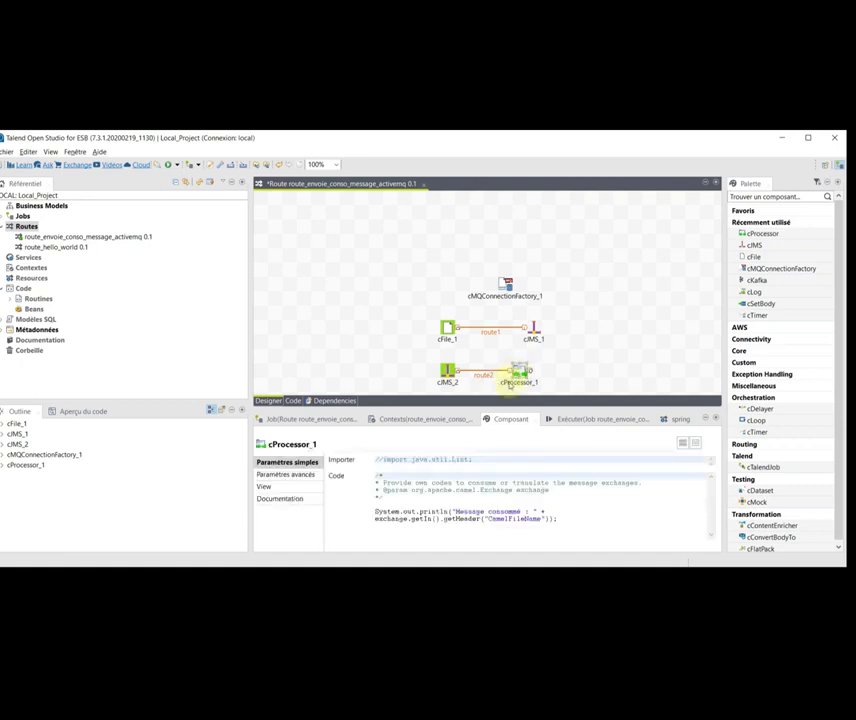
left_click_drag(556, 520, 376, 512)
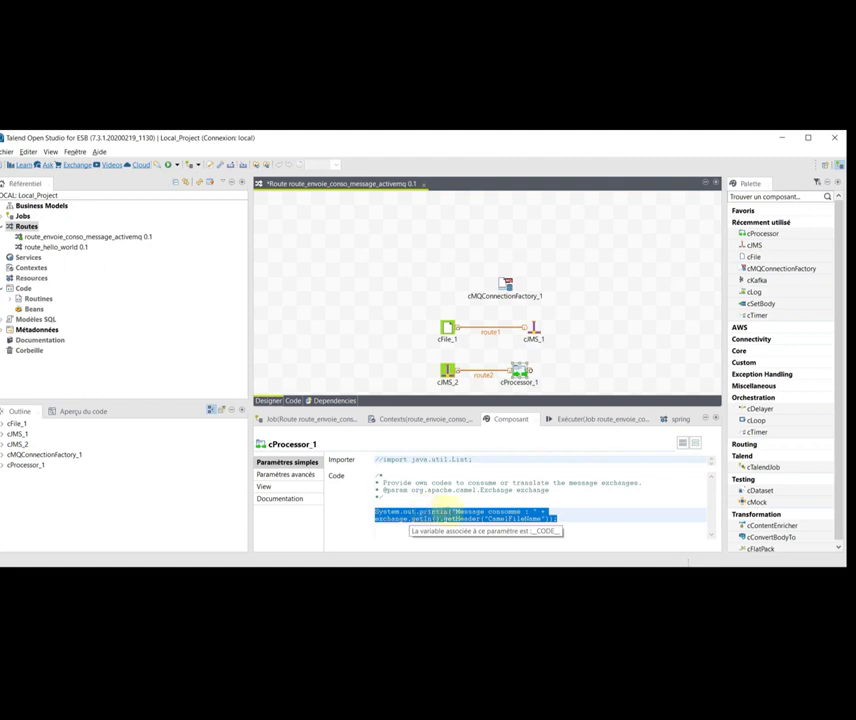
left_click(457, 519)
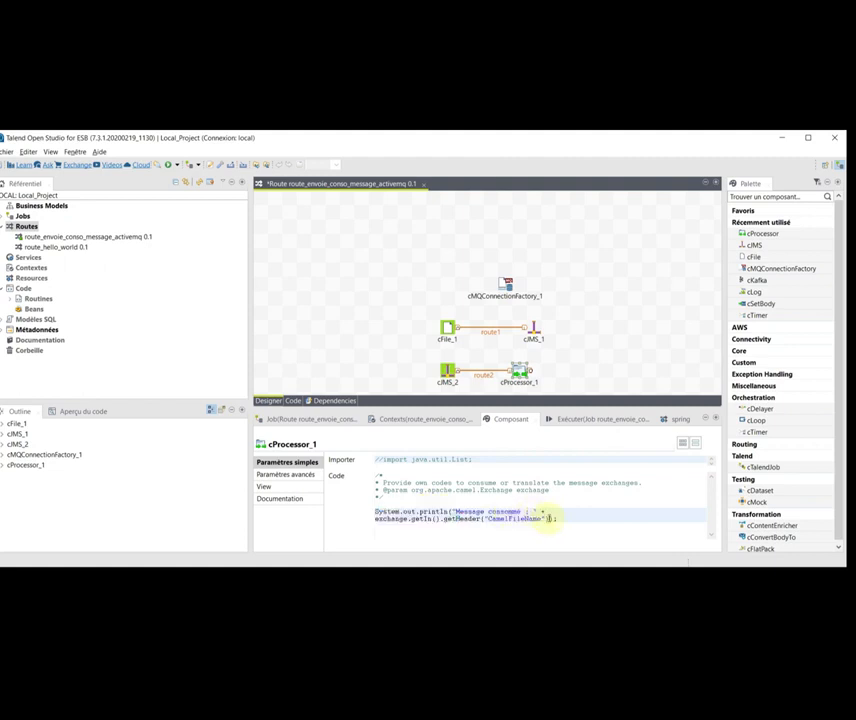
left_click_drag(549, 518, 375, 512)
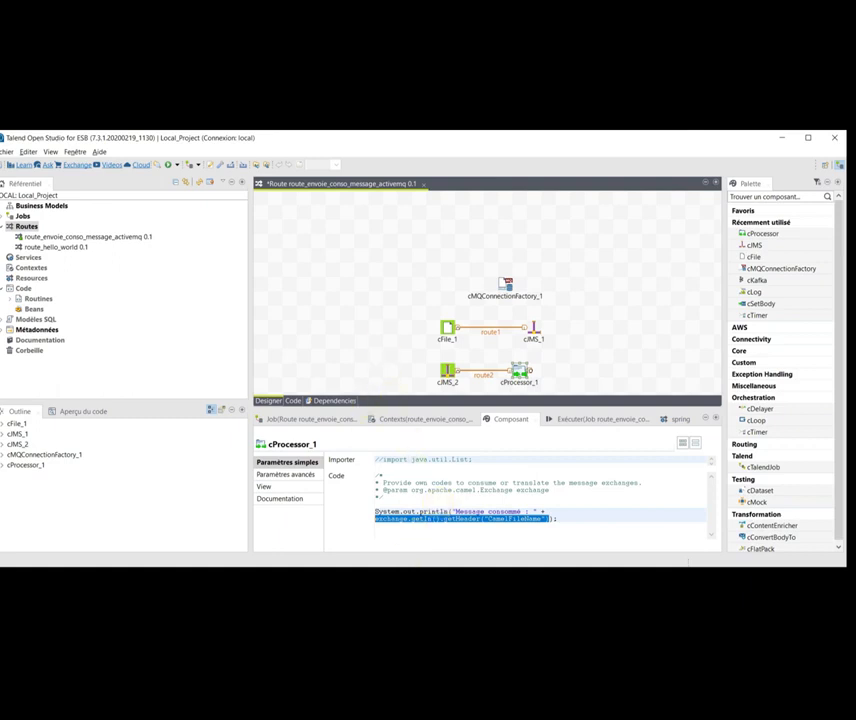
left_click(415, 577)
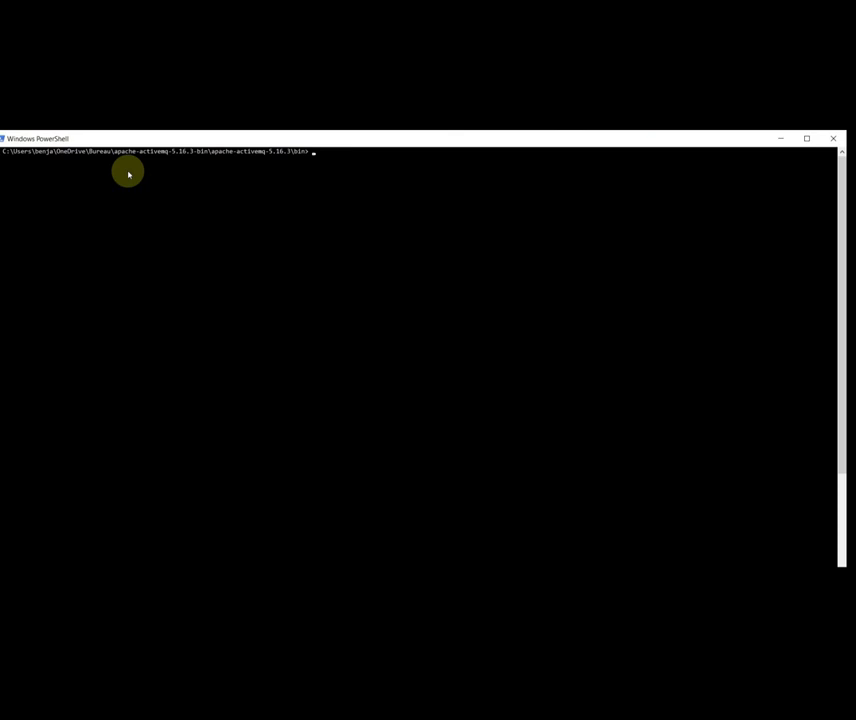
- Run .\activemq start in the ActiveMQ bin folder and switch to the browser
left_click(300, 190)
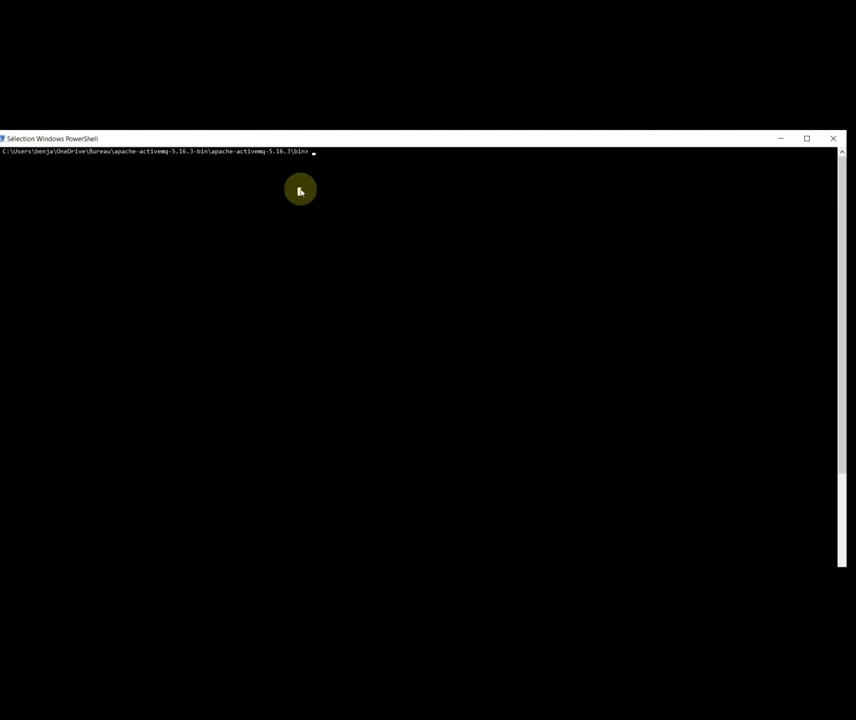
key("Escape")
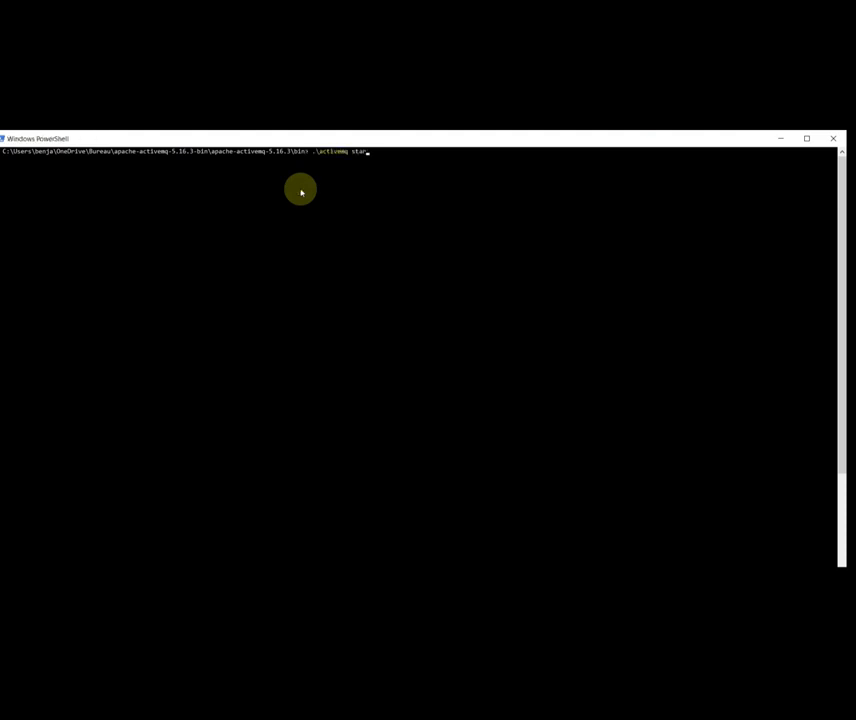
key("Return")
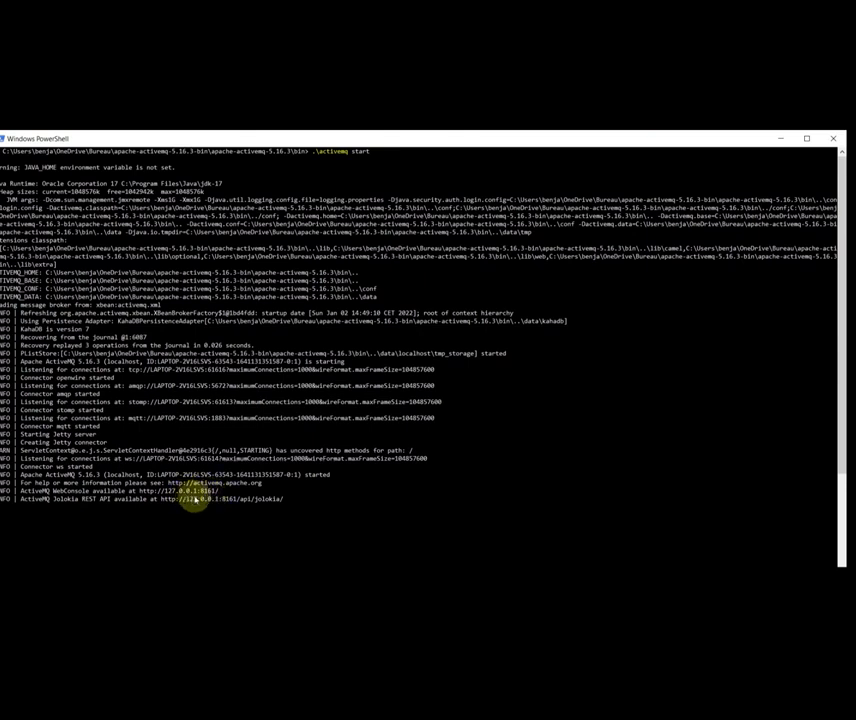
key("alt+Tab")
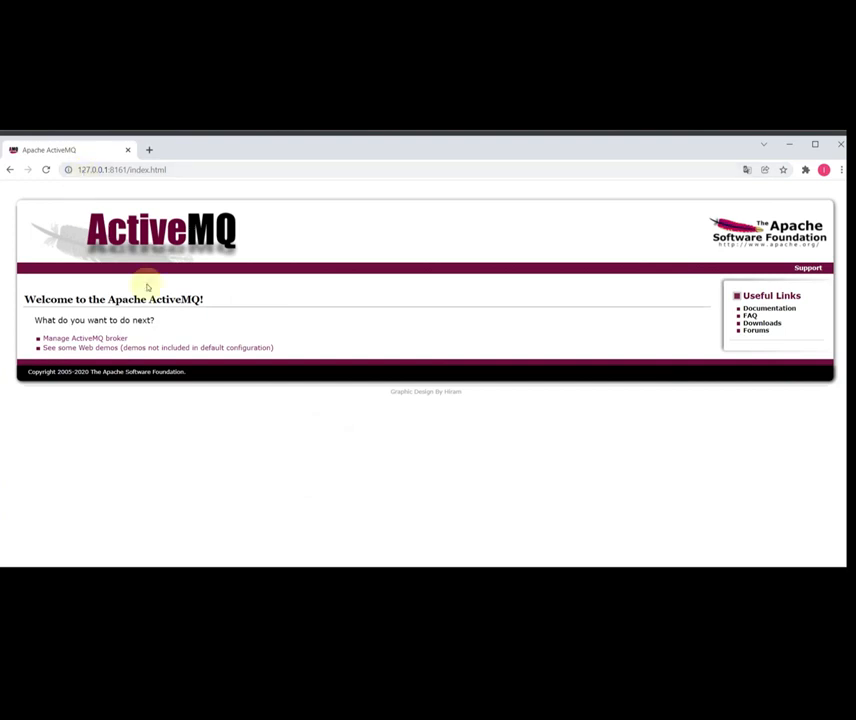
- Open the broker admin console and review its name localhost and uptime
left_click(60, 340)
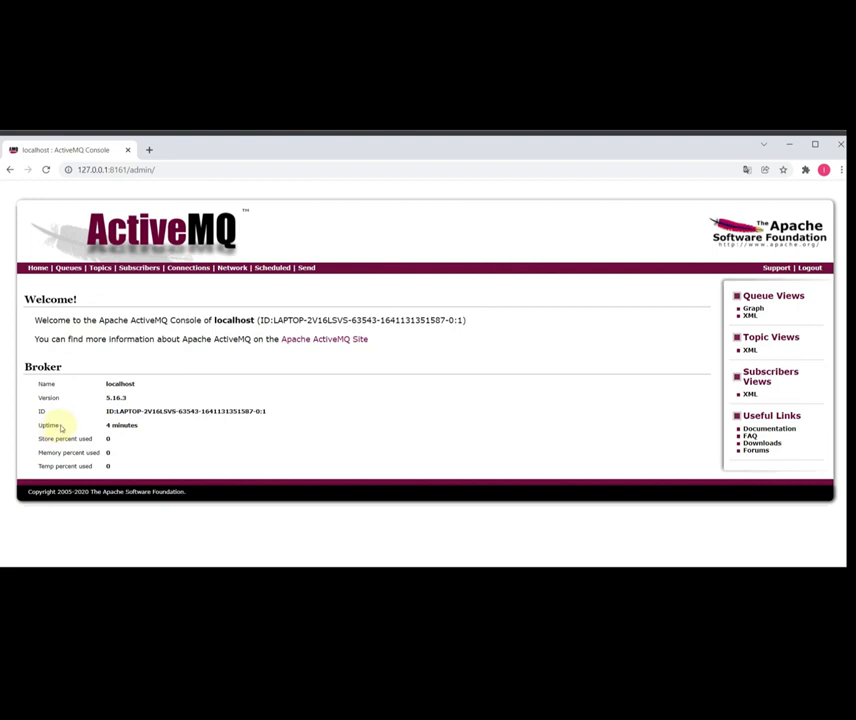
left_click_drag(61, 426, 36, 427)
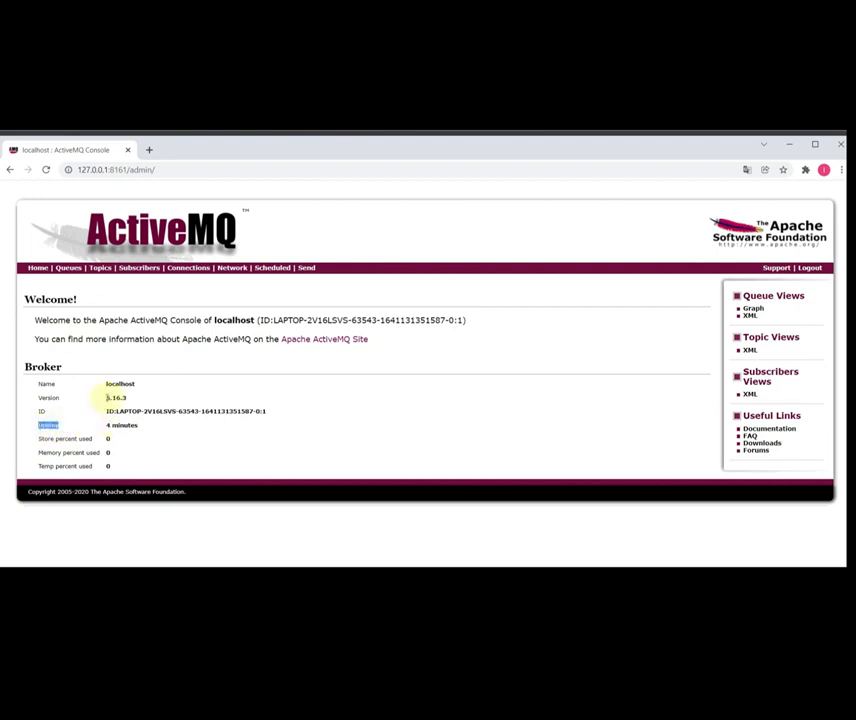
left_click_drag(139, 384, 76, 386)
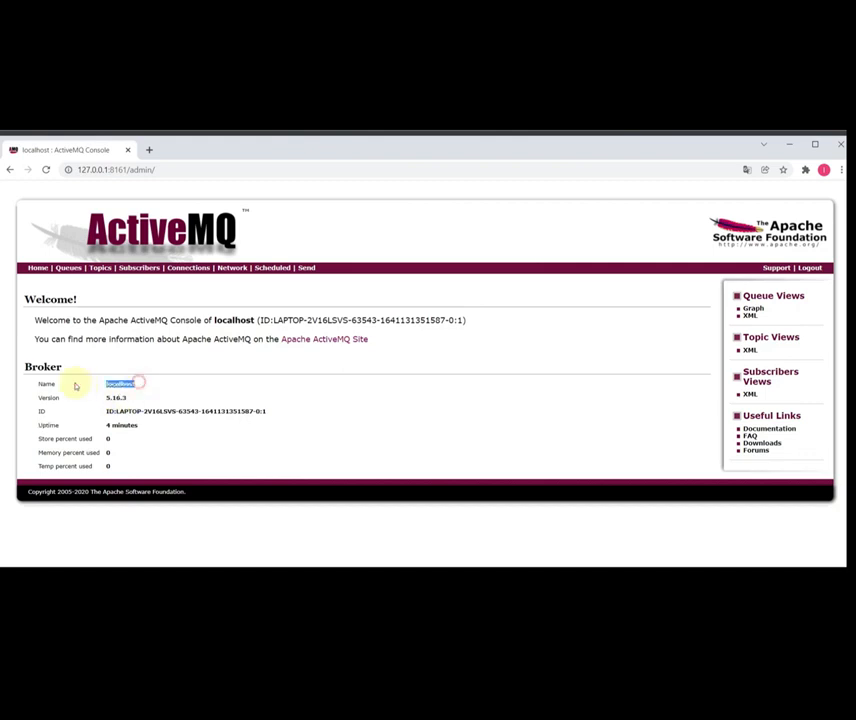
- Create a queue named hello on the Queues page
left_click(68, 268)
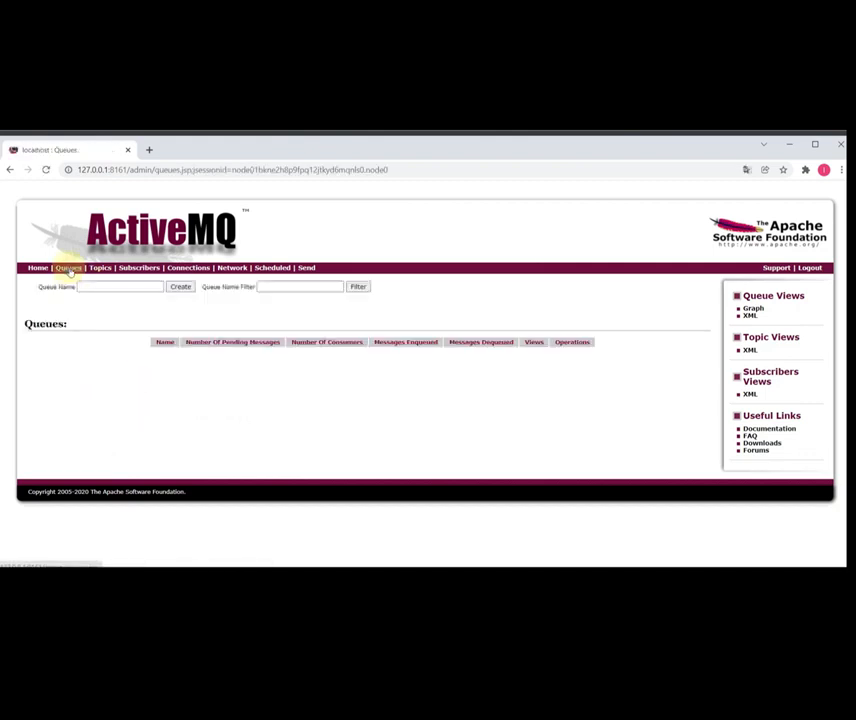
left_click(92, 287)
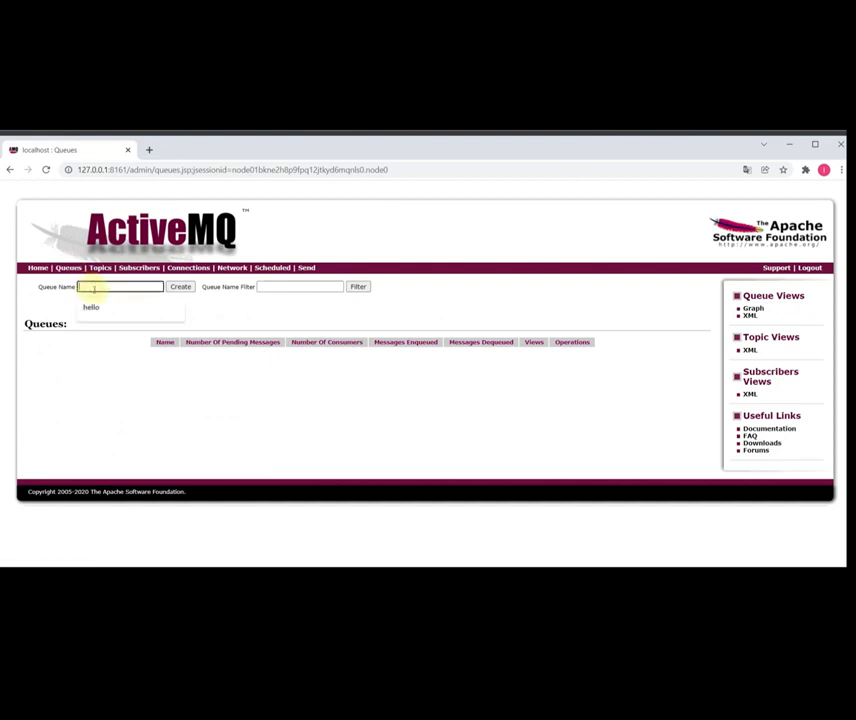
left_click(91, 306)
left_click(177, 288)
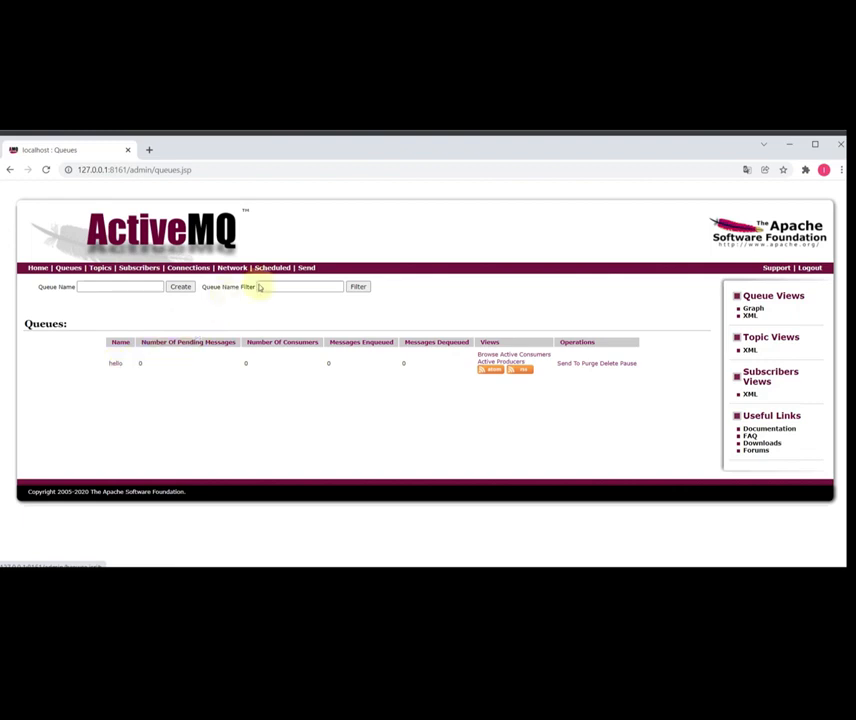
left_click(305, 270)
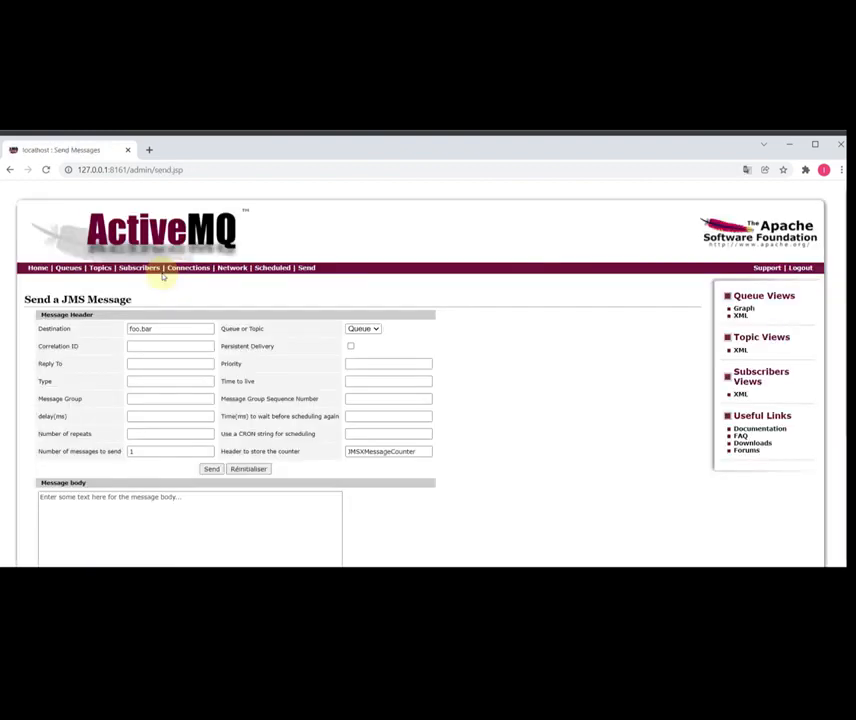
- Send a test message to the hello queue instead of the default foo.bar destination
left_click_drag(167, 328, 87, 318)
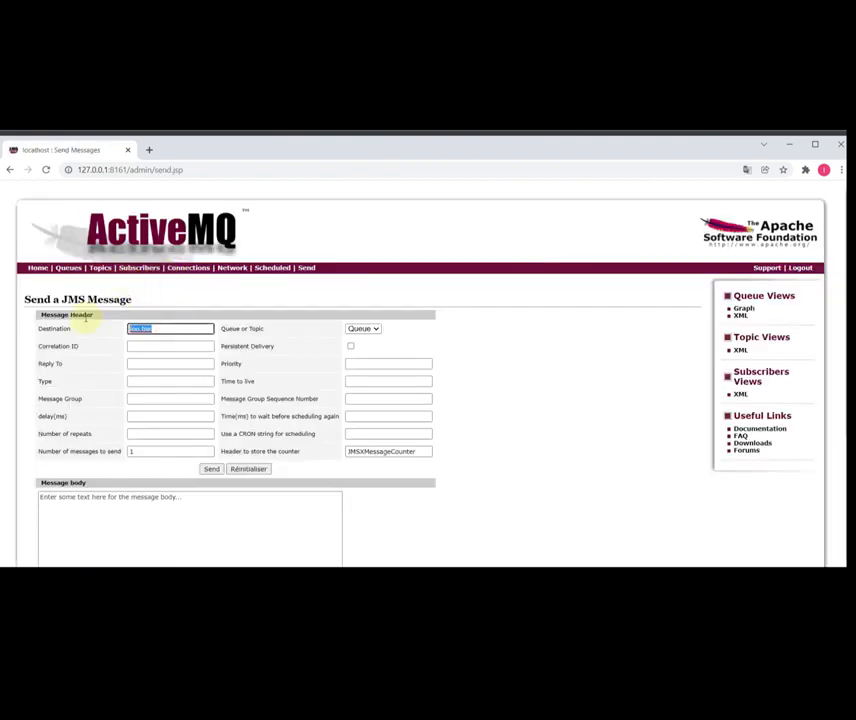
type("hello")
left_click(209, 468)
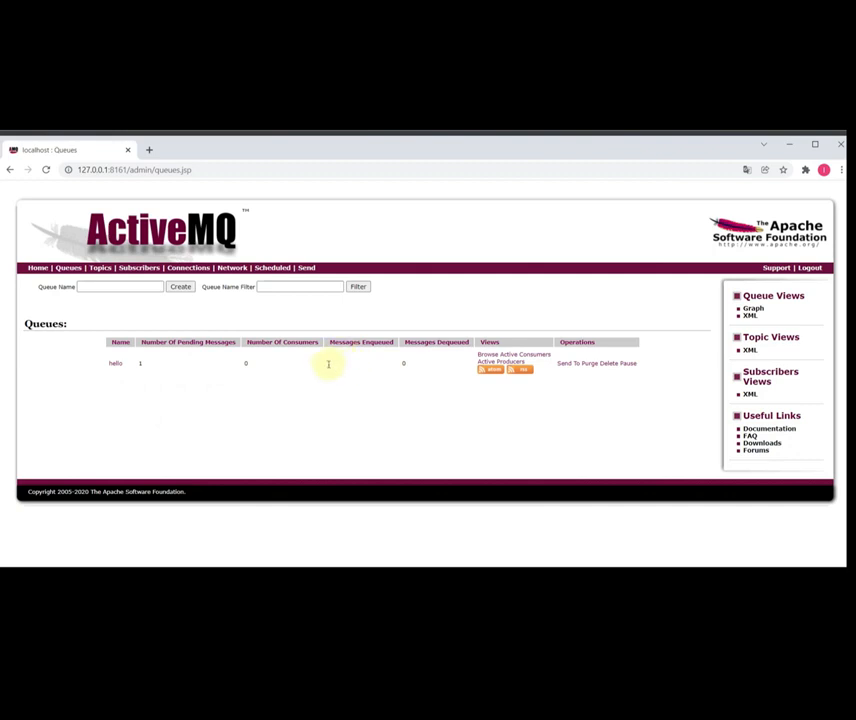
- Delete the hello queue and recreate it empty with 0 pending and 0 enqueued
left_click(611, 366)
left_click(123, 287)
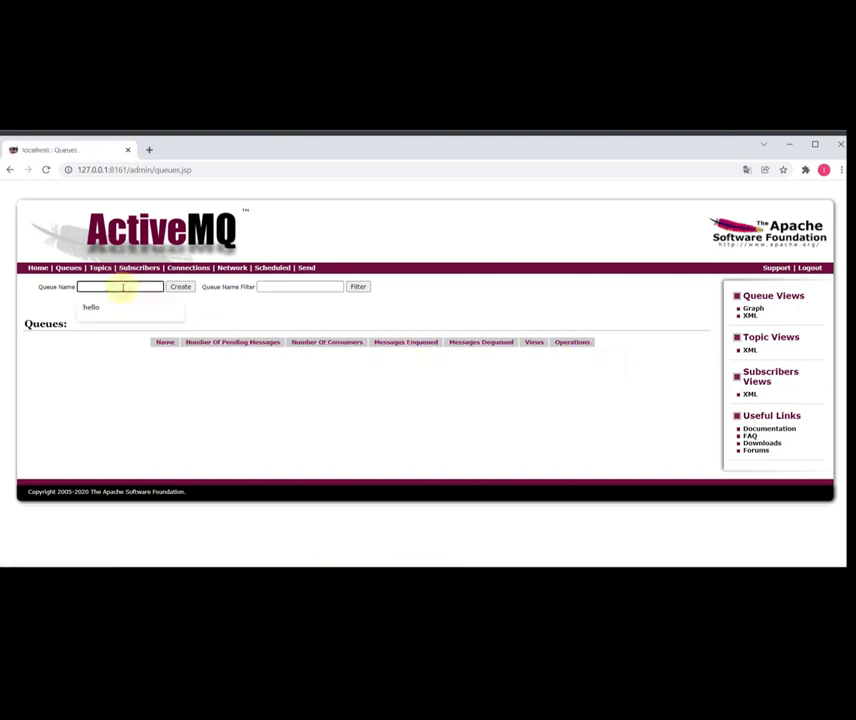
type("hello")
left_click(179, 287)
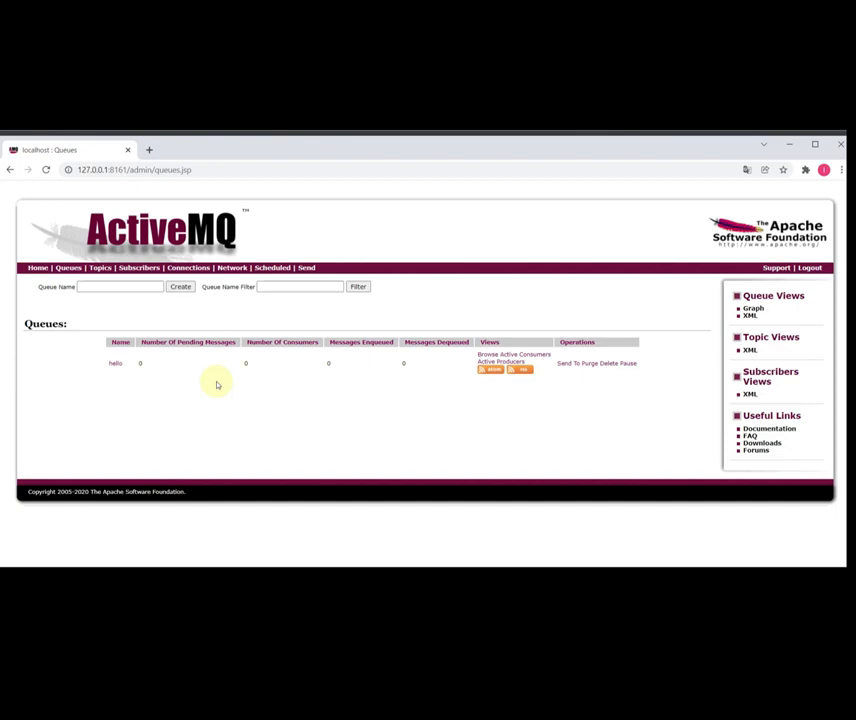
key("alt+Tab")
key("alt+Tab")
key("alt+Tab")
key("alt+Tab")
key("alt+Tab")
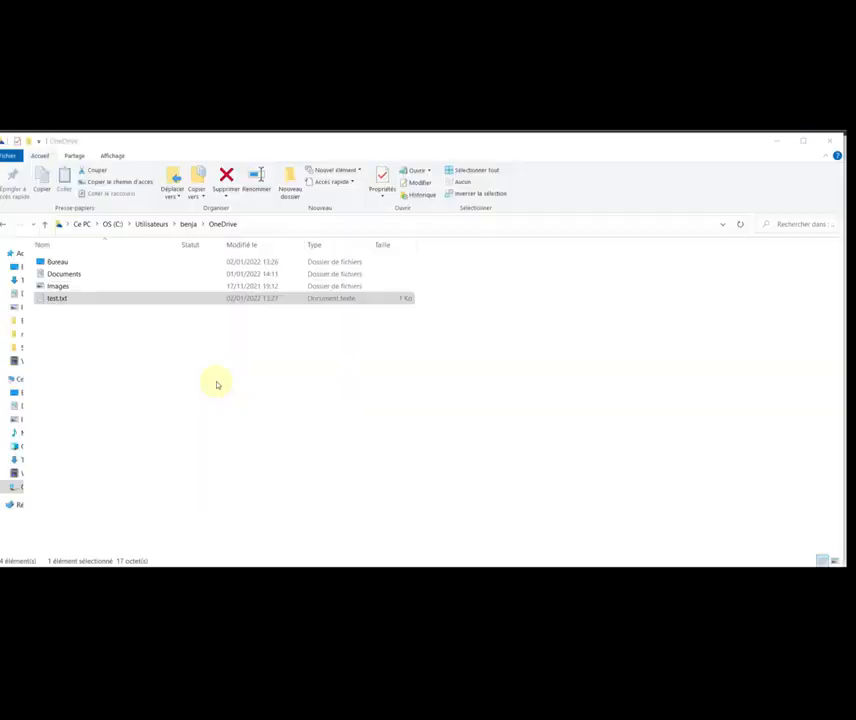
- Open test.txt from the OneDrive folder in Notepad to confirm it holds just 'hello world'
left_click(60, 300)
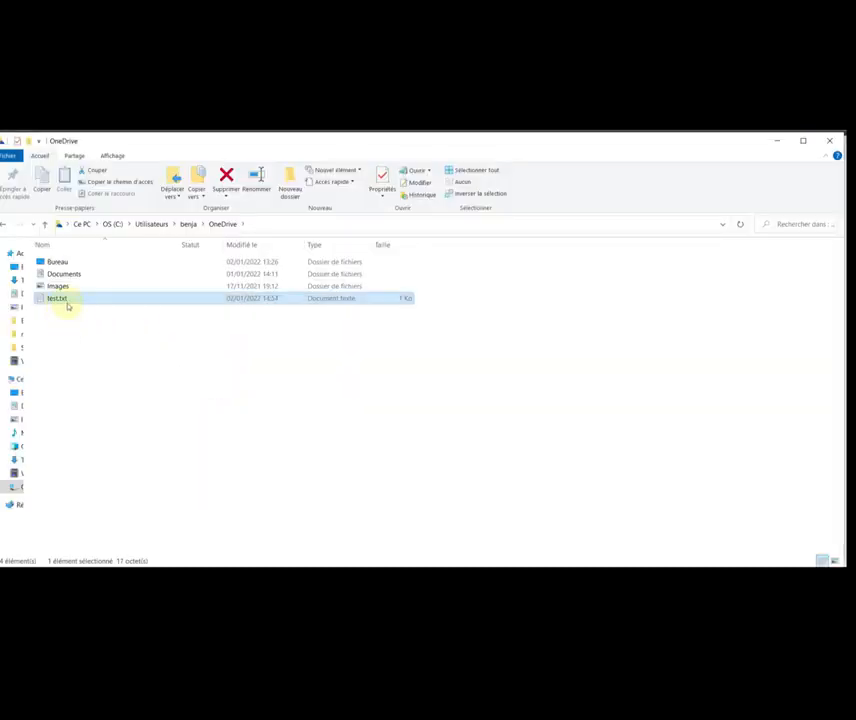
double_click(60, 299)
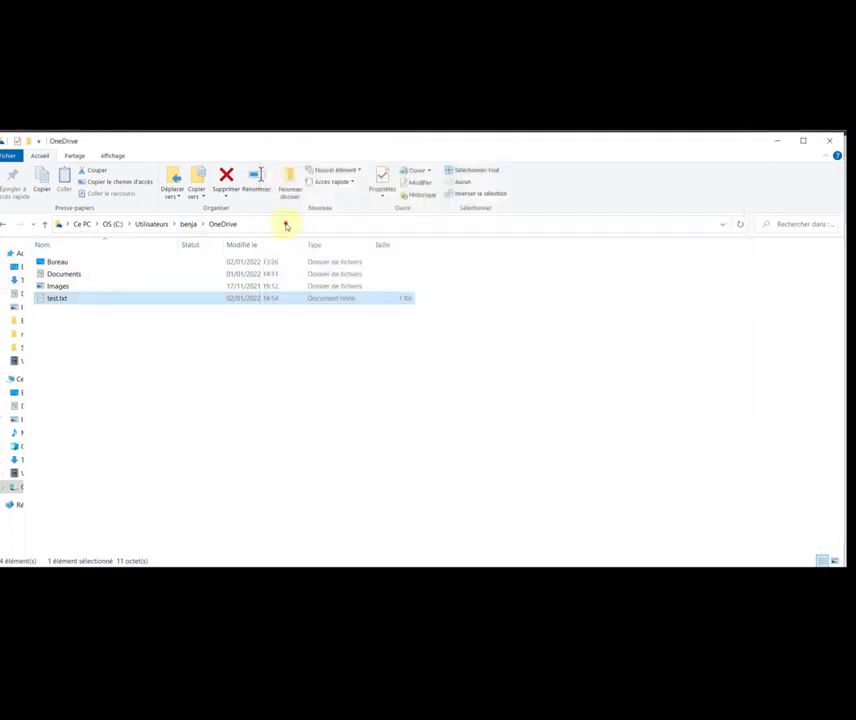
left_click(286, 224)
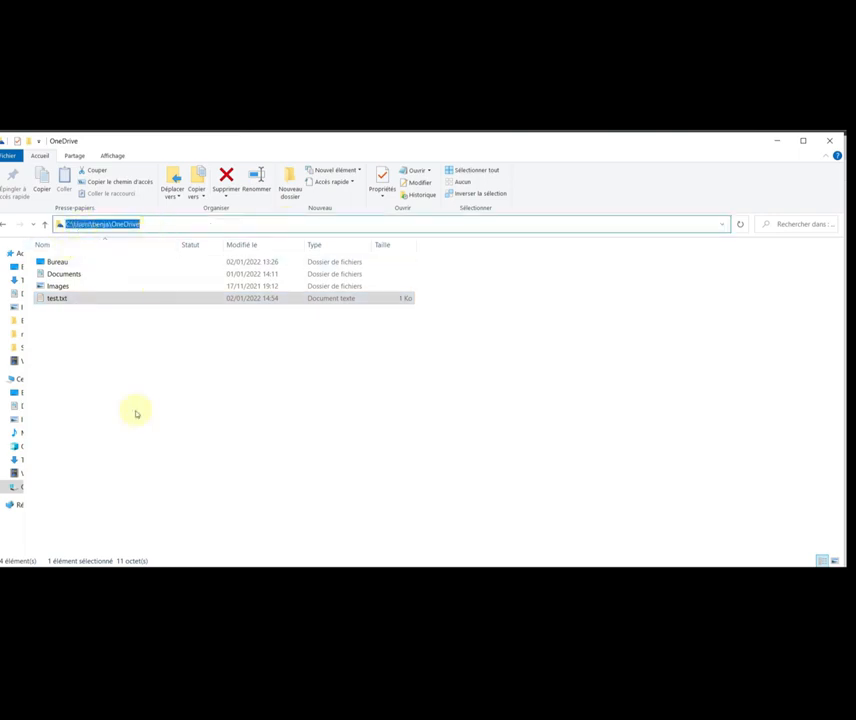
key("alt+Tab")
key("alt+Tab")
key("alt+Tab")
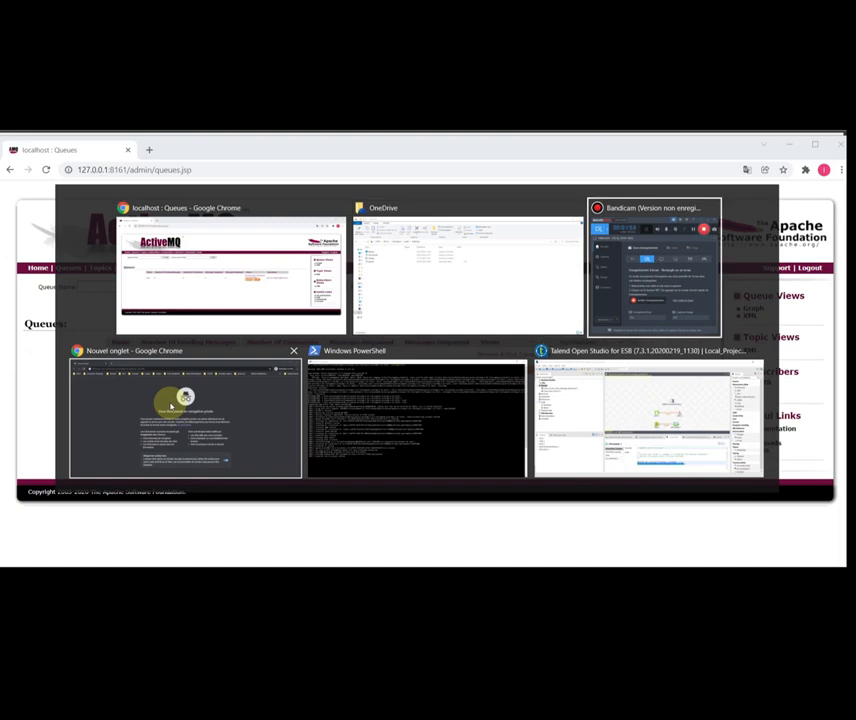
key("alt+Tab")
key("alt+Tab")
key("alt+Tab")
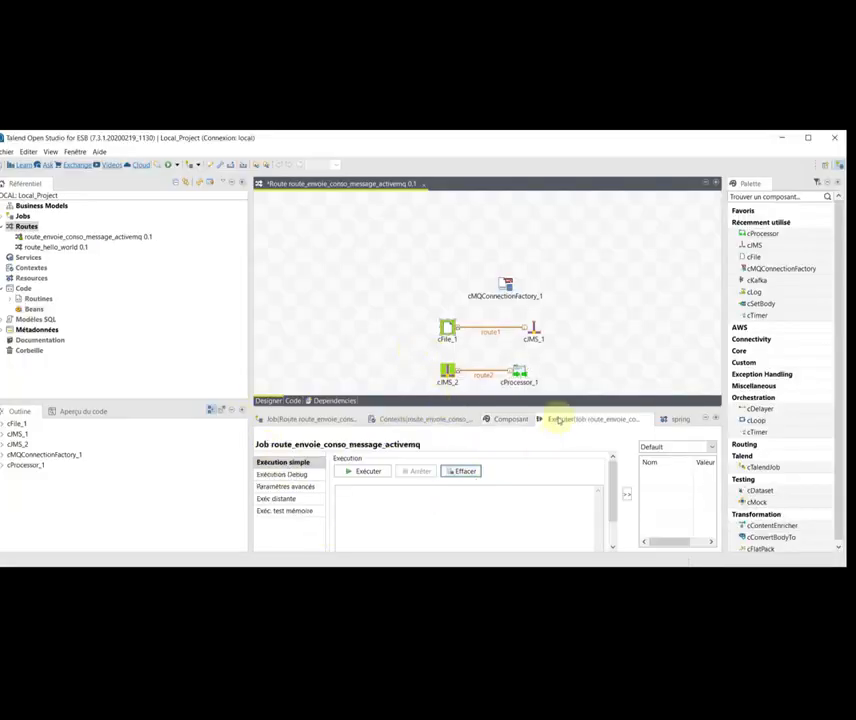
- Run route_envoie_conso_message_activemq and check the console logs 'Message consommé : test.txt'
left_click(366, 472)
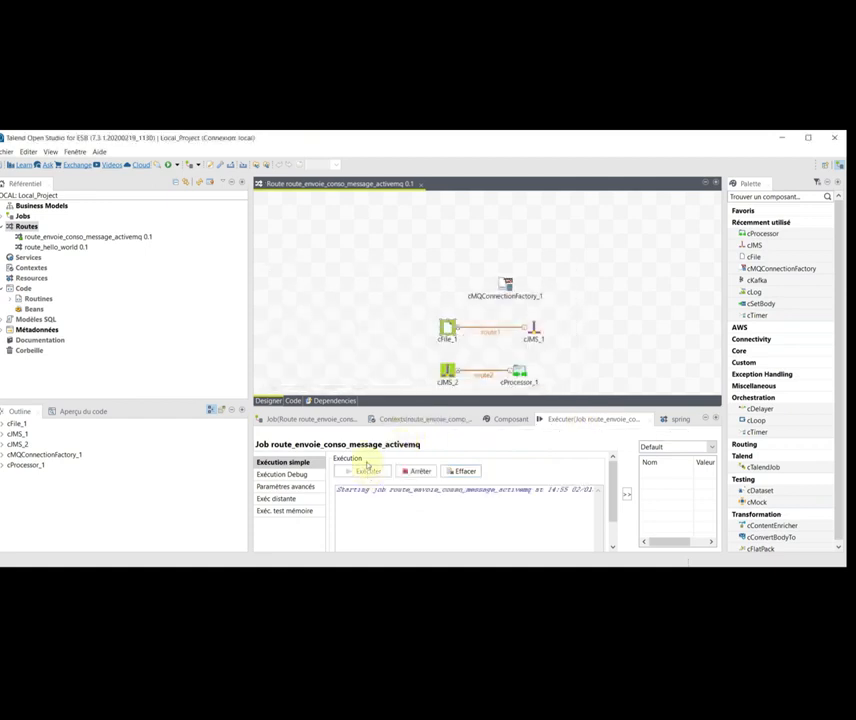
left_click_drag(377, 398, 382, 380)
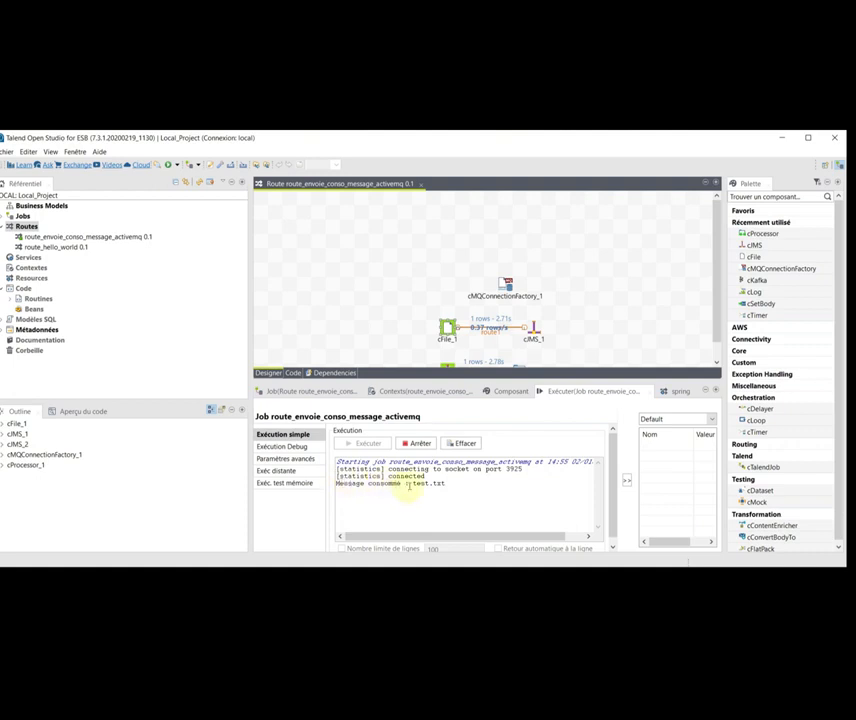
left_click_drag(449, 484, 416, 484)
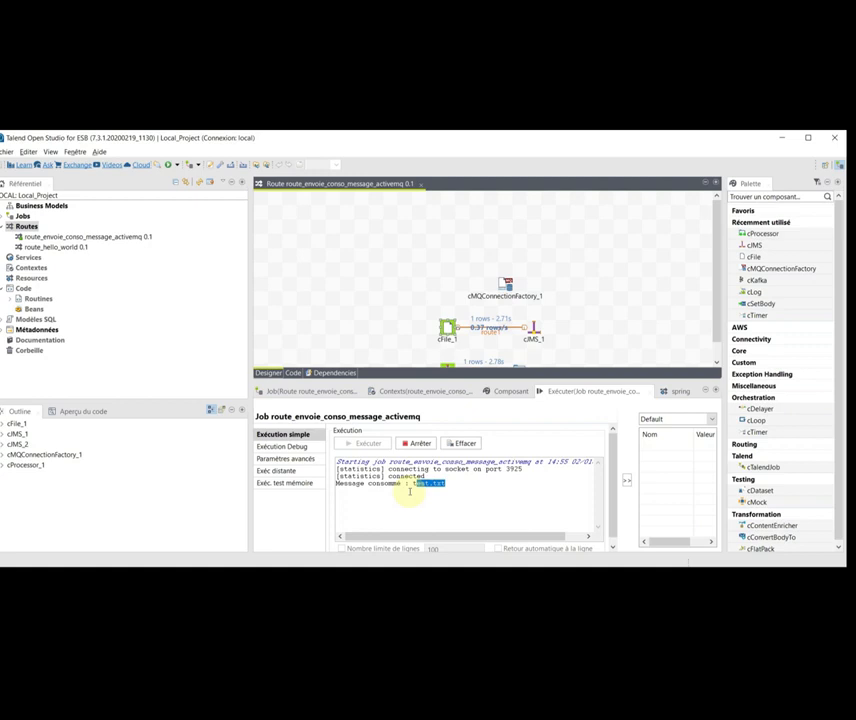
key("alt+Tab")
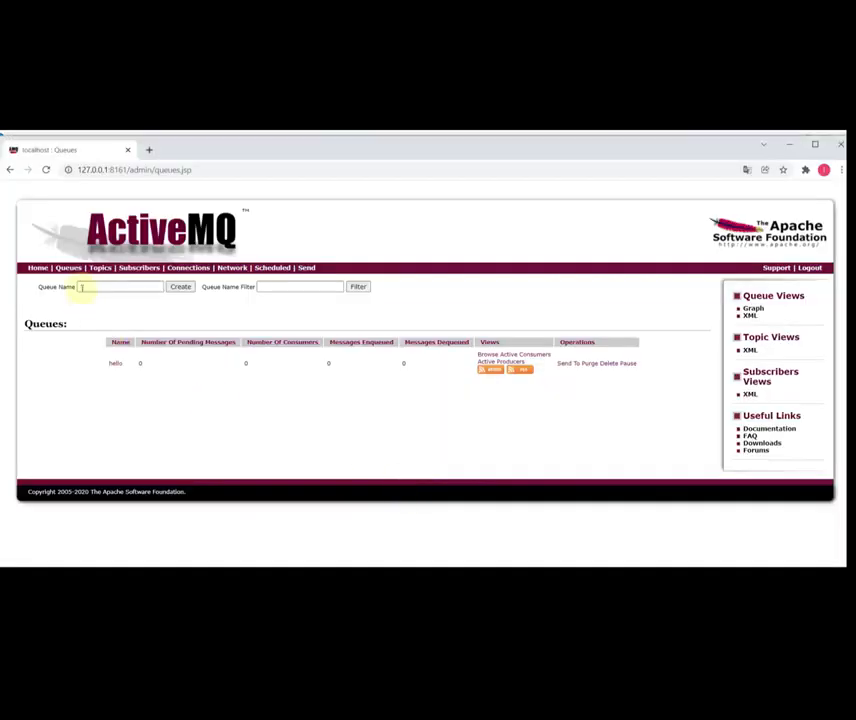
- Refresh Queues and browse hello: 1 consumer, 1 enqueued, 1 dequeued, 0 pending
left_click(68, 268)
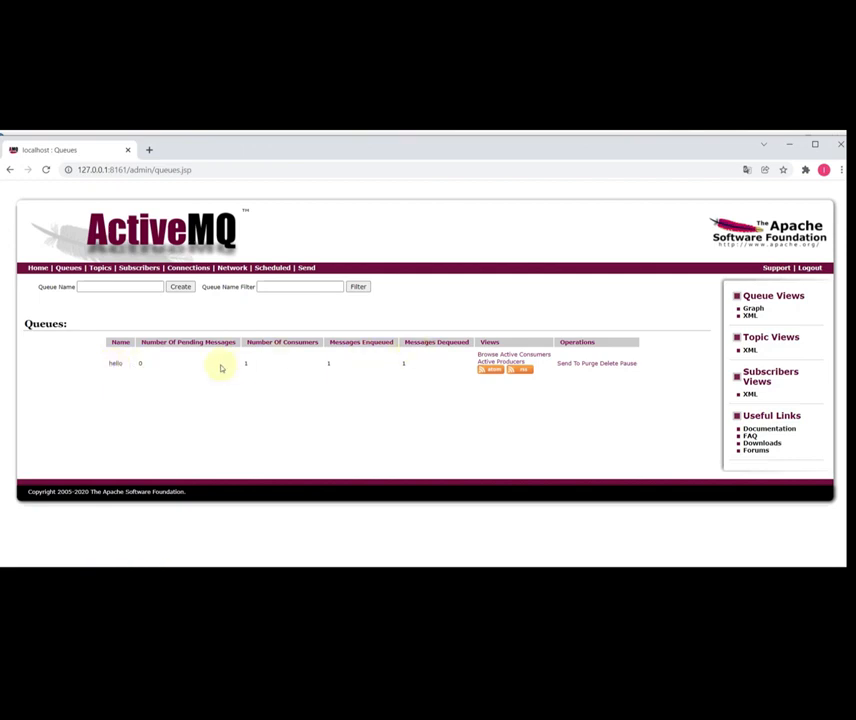
left_click(115, 366)
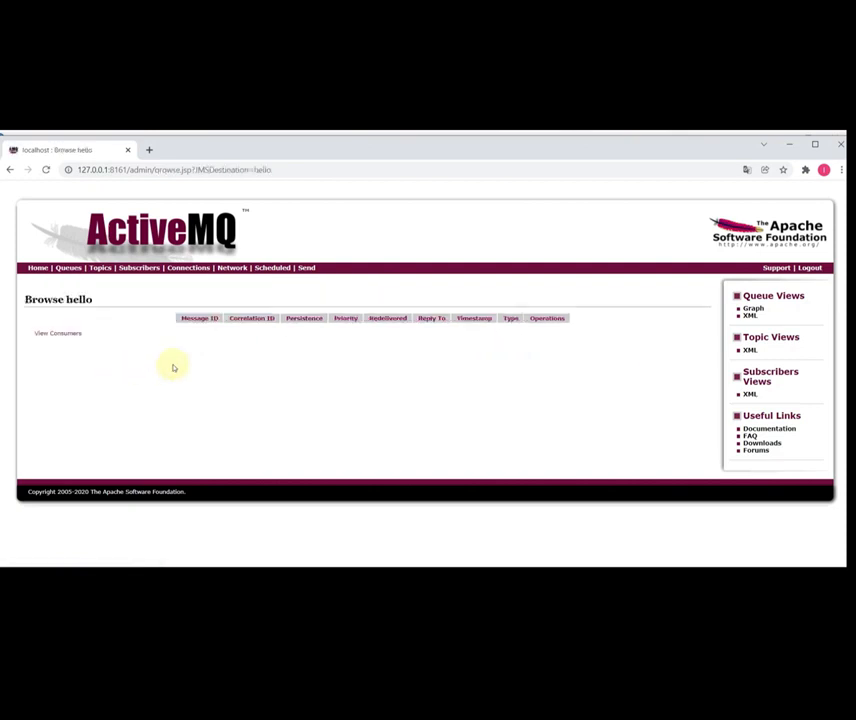
left_click(68, 268)
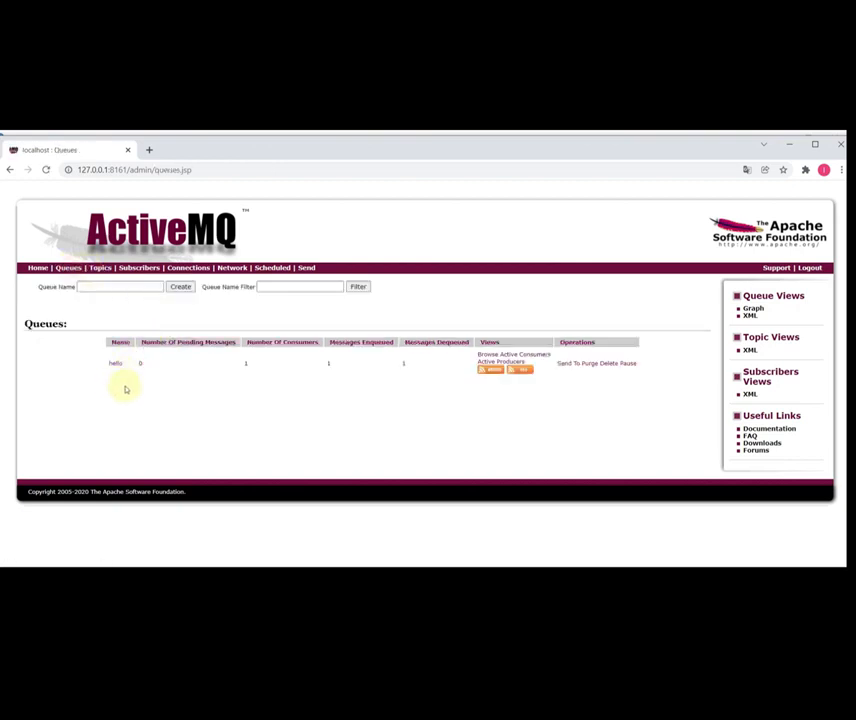